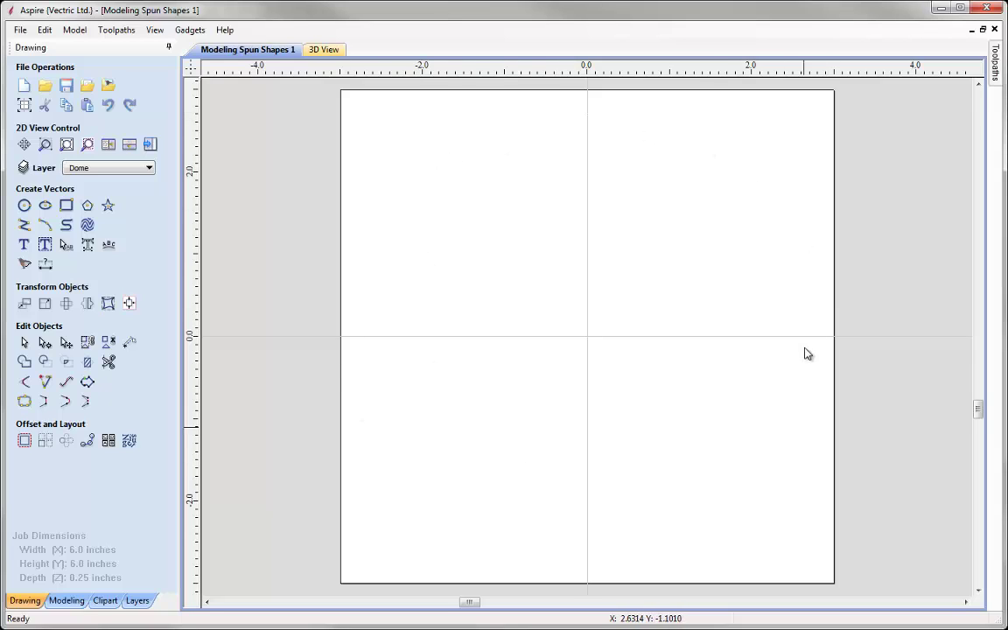
- Draw a 5-inch diameter circle centred at 0,0
left_click(24, 205)
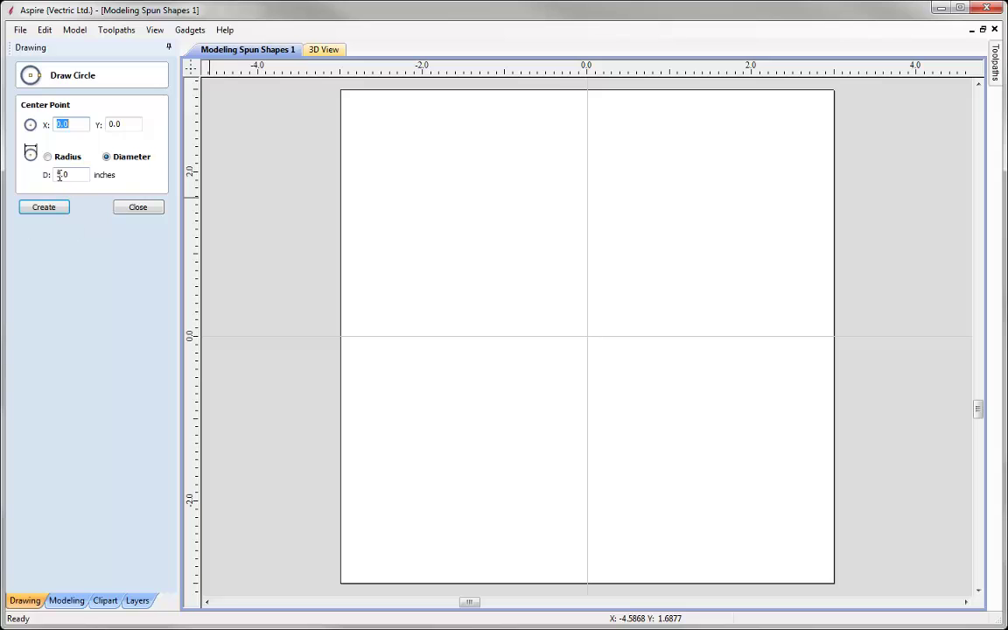
left_click(44, 207)
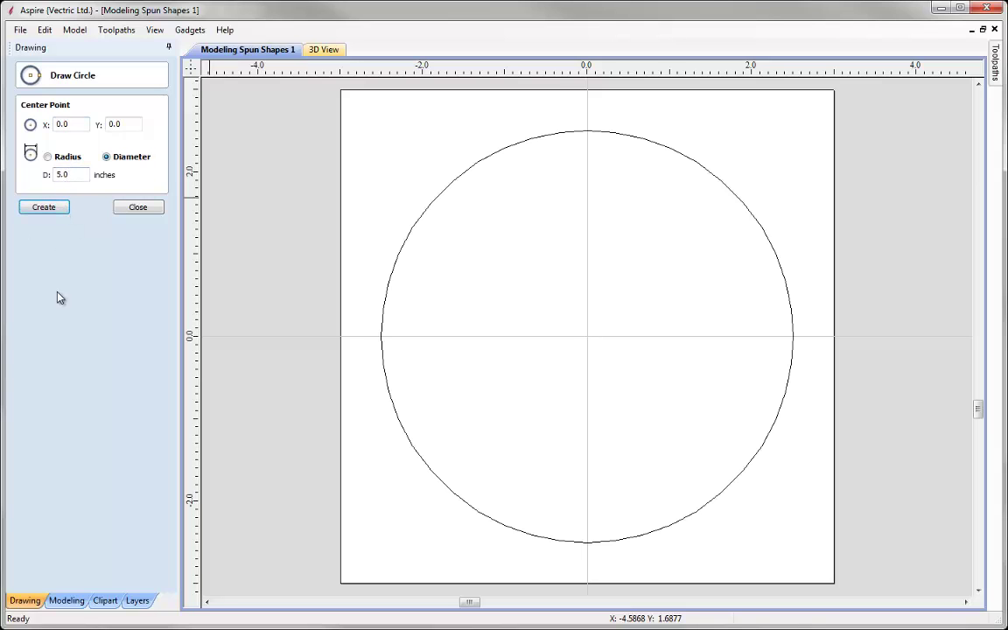
left_click(139, 207)
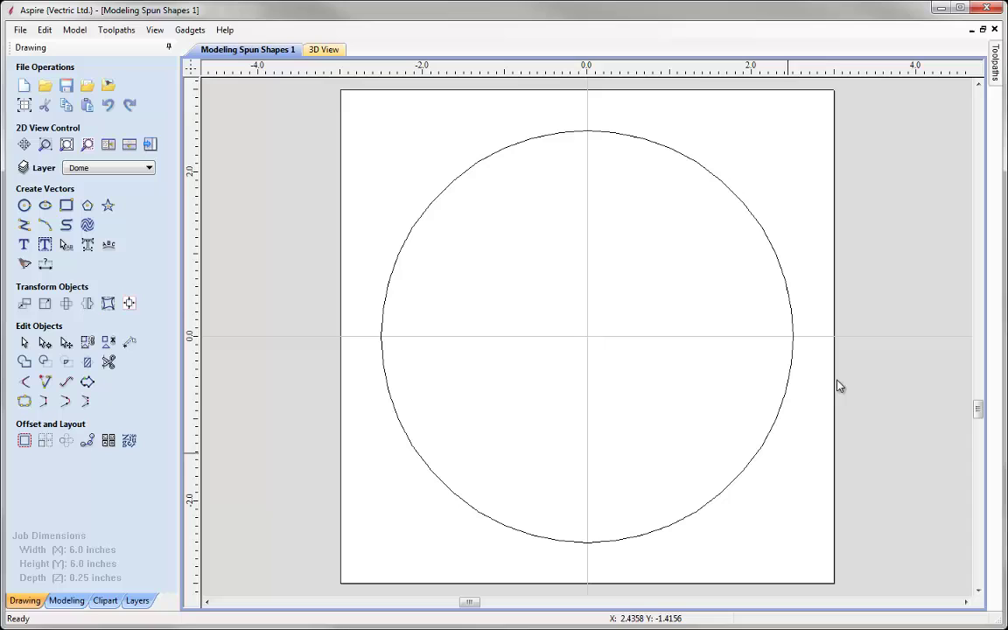
- Select the new circle, adjust it in transform mode, then deselect it
left_click(575, 133)
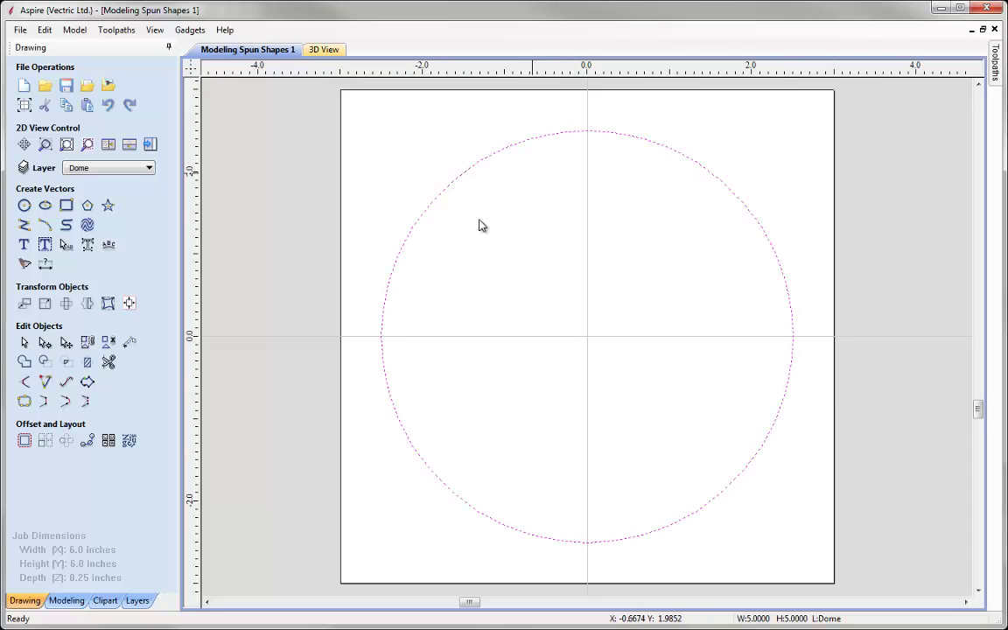
left_click(560, 135)
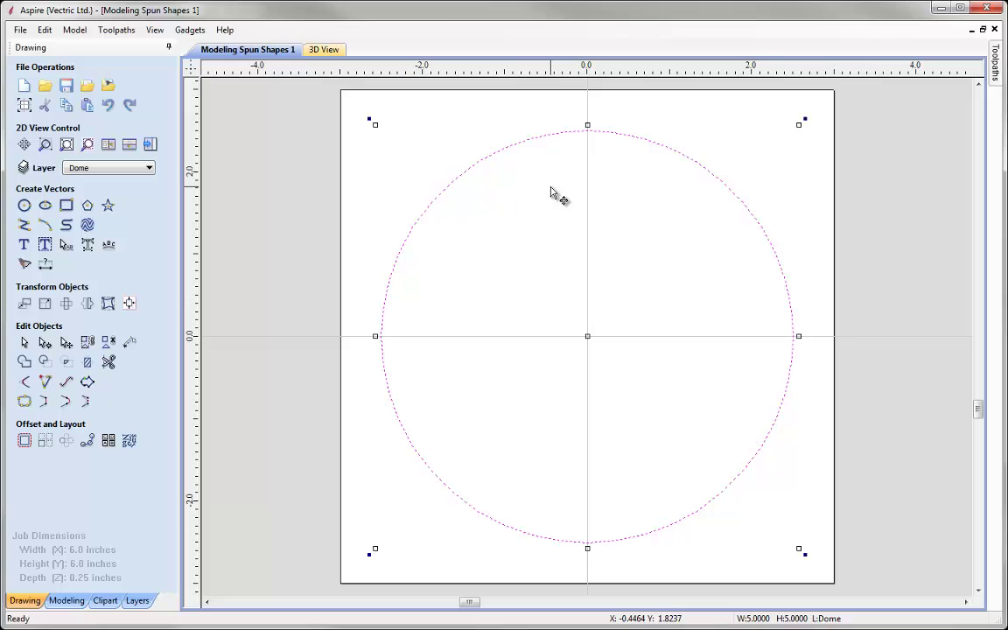
left_click_drag(799, 125, 593, 337)
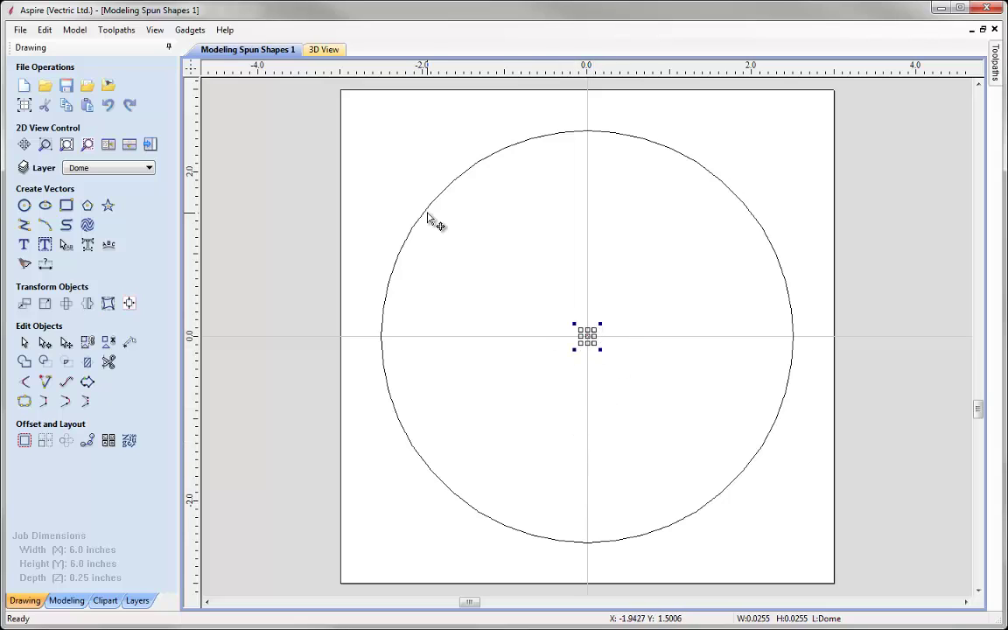
left_click(406, 455)
left_click(491, 496)
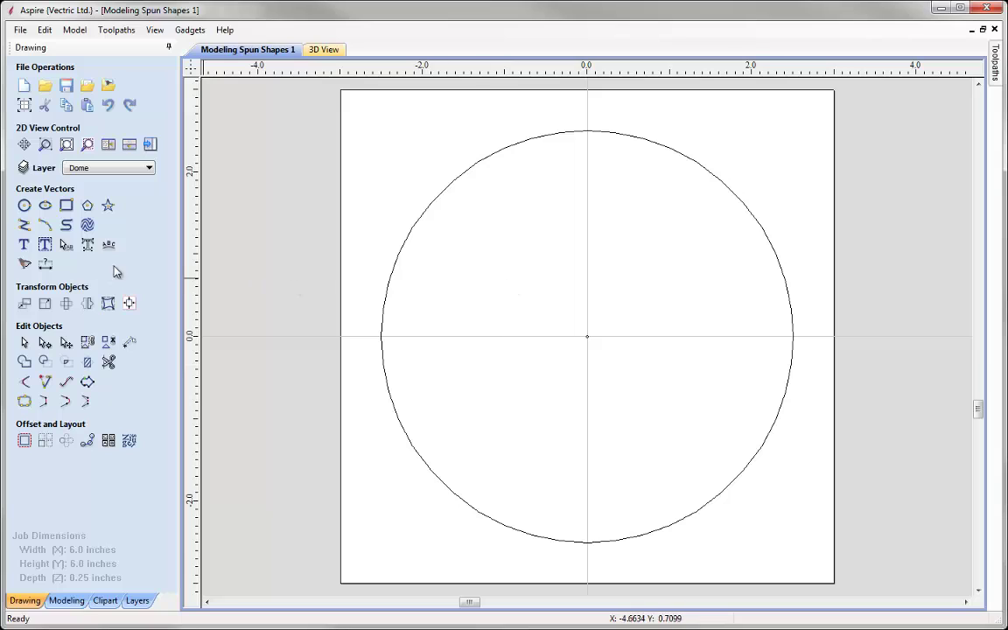
- Draw a small circle near the job's top-left corner
left_click(25, 207)
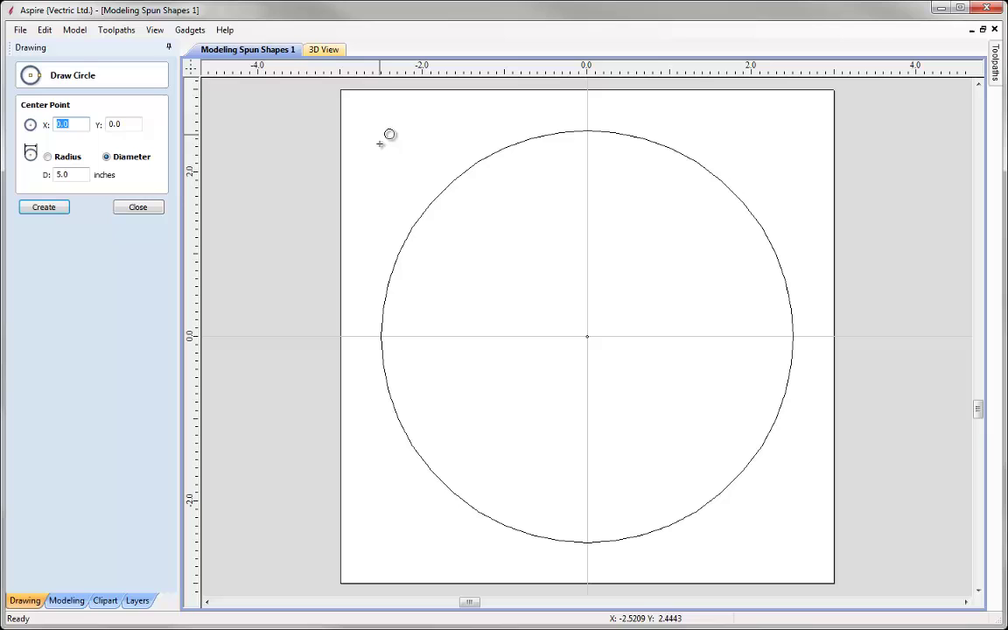
left_click_drag(380, 145, 400, 161)
left_click(136, 208)
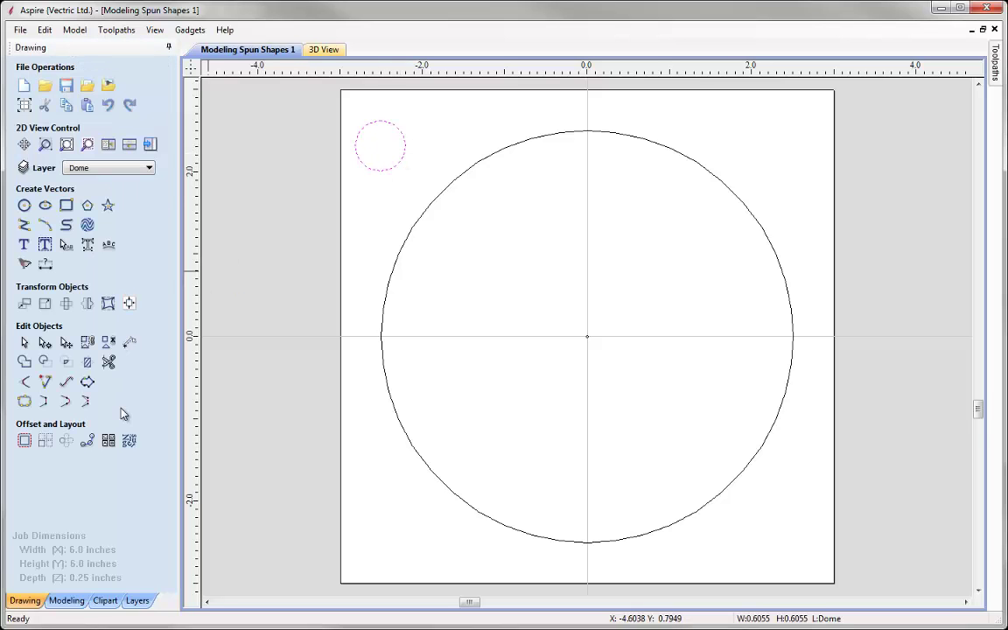
- Draw a horizontal line across the small circle's middle and trim away its lower half
left_click(25, 225)
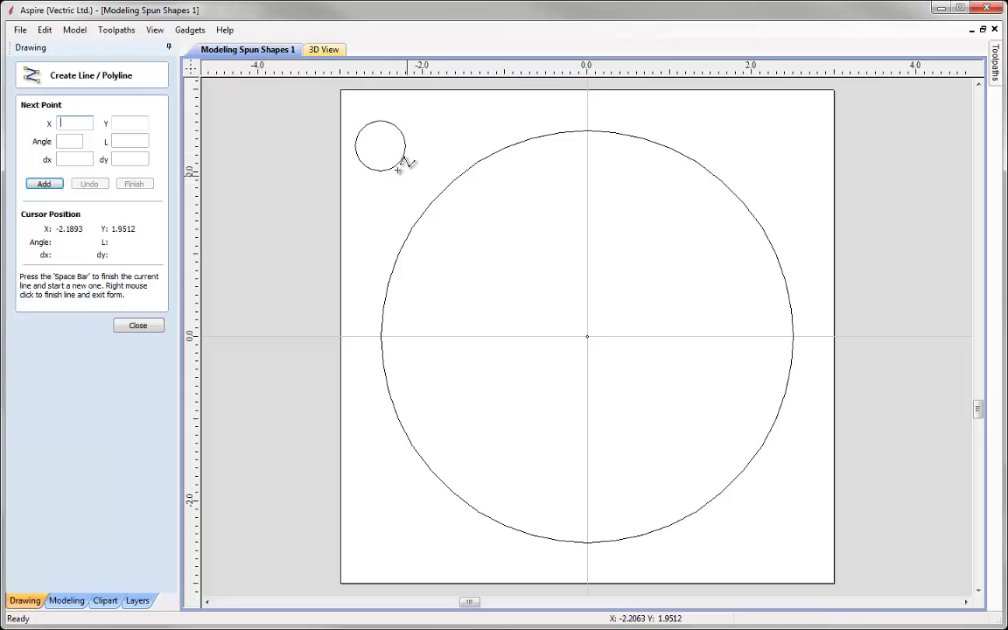
left_click(357, 146)
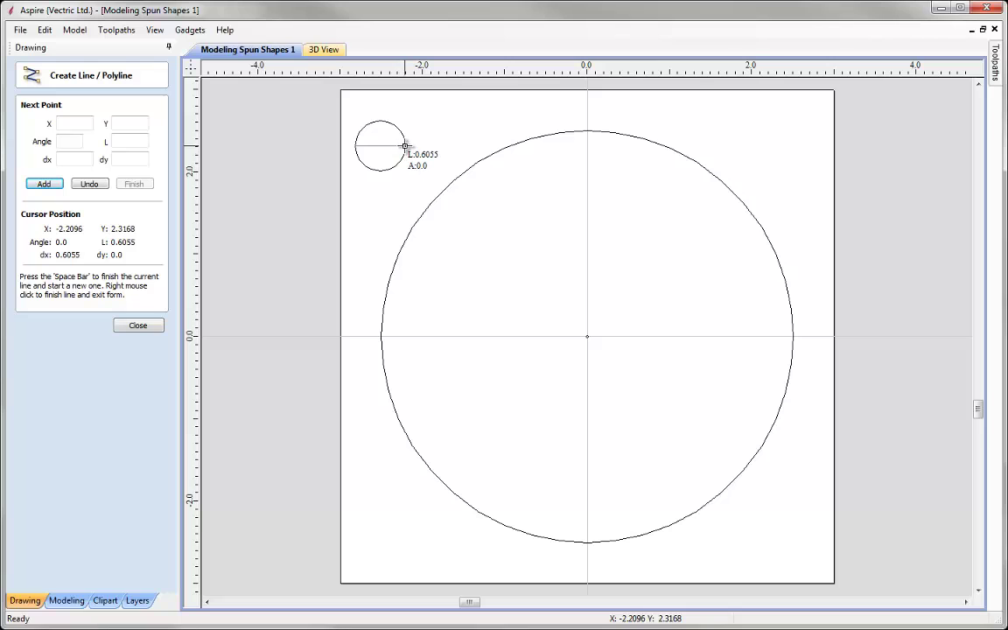
left_click(405, 145)
right_click(394, 184)
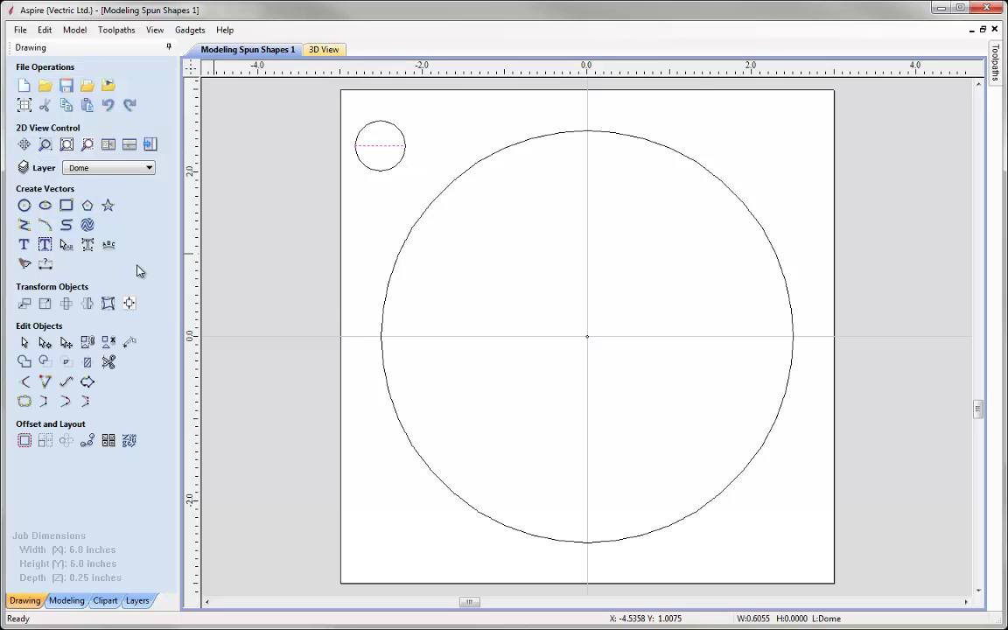
left_click(98, 335)
left_click(395, 166)
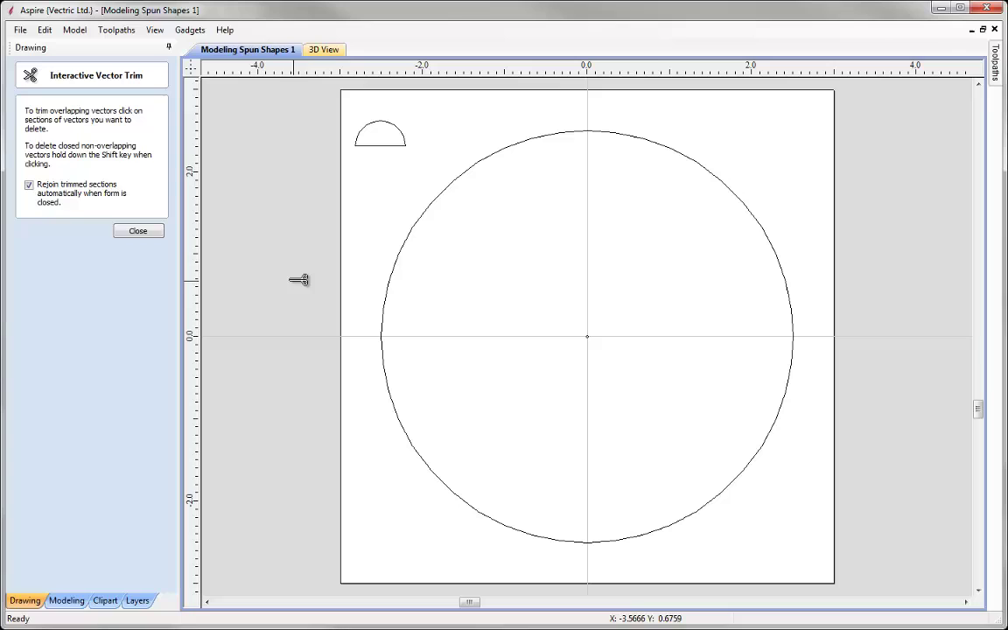
left_click(148, 235)
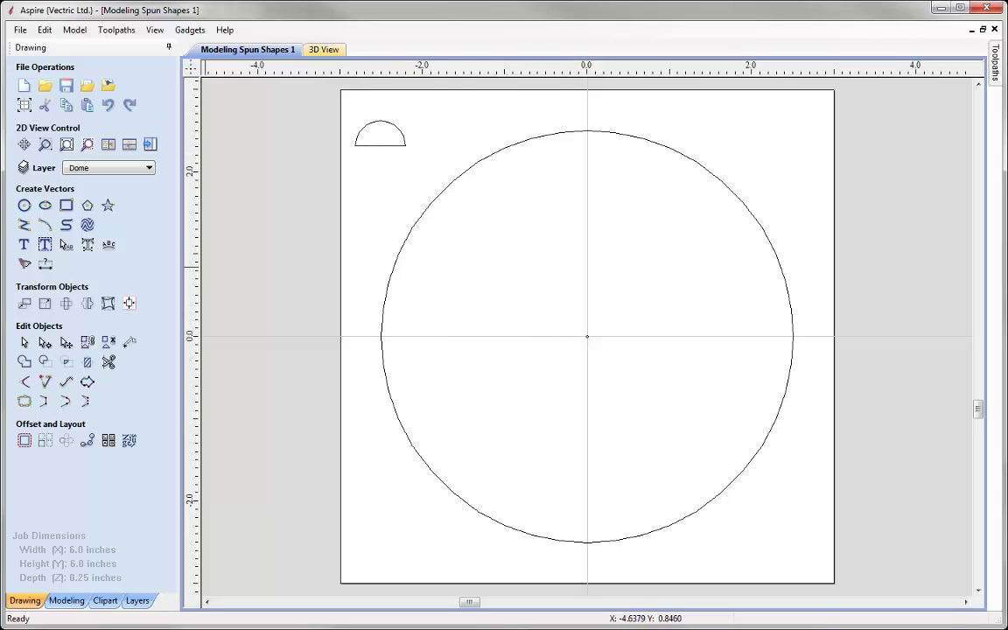
- Draw a vertical line down through the half-circle
left_click(24, 225)
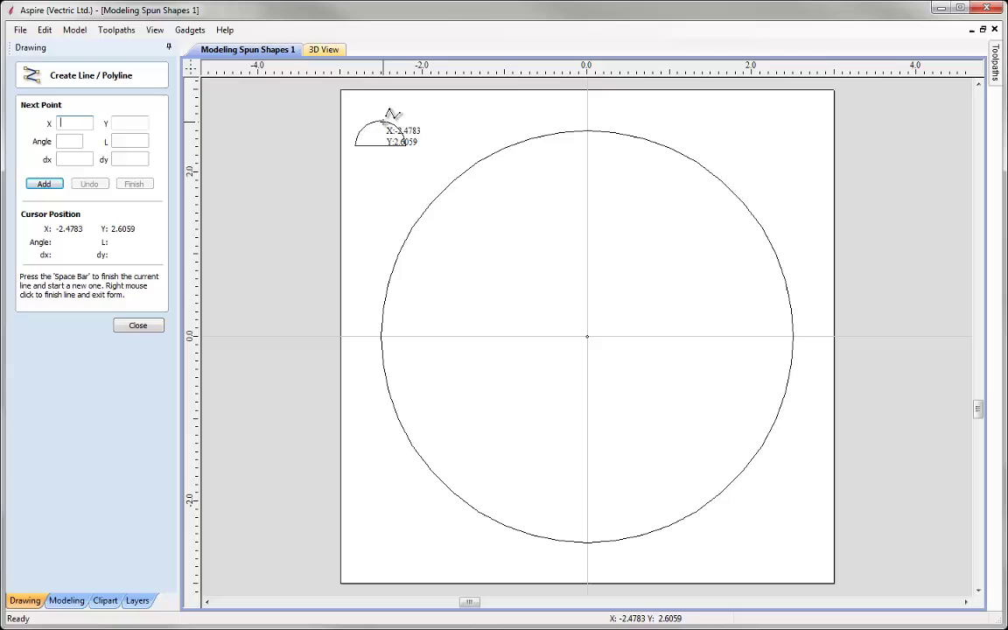
left_click(381, 125)
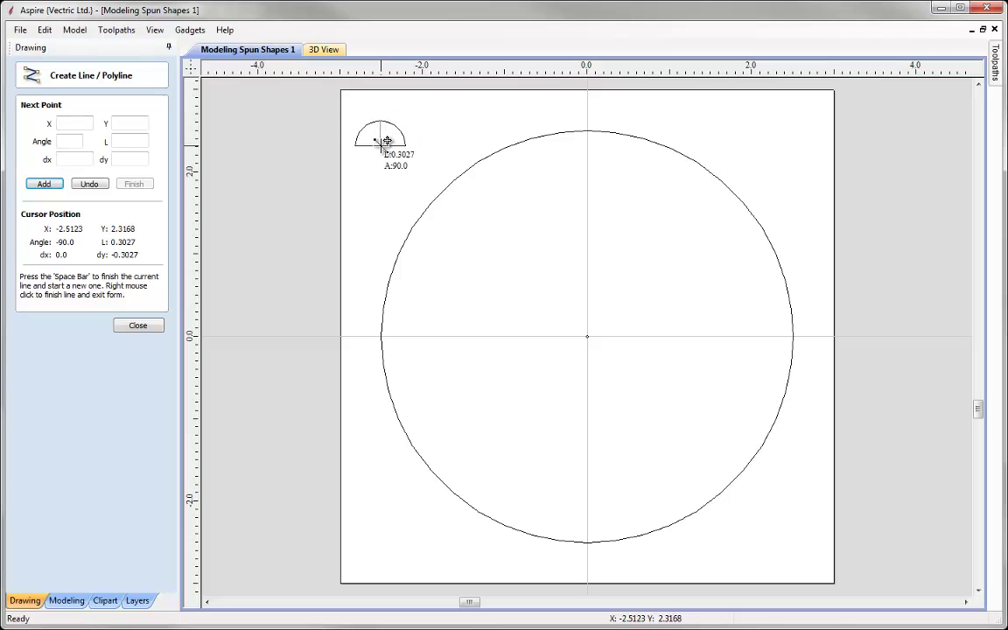
left_click(386, 142)
right_click(386, 142)
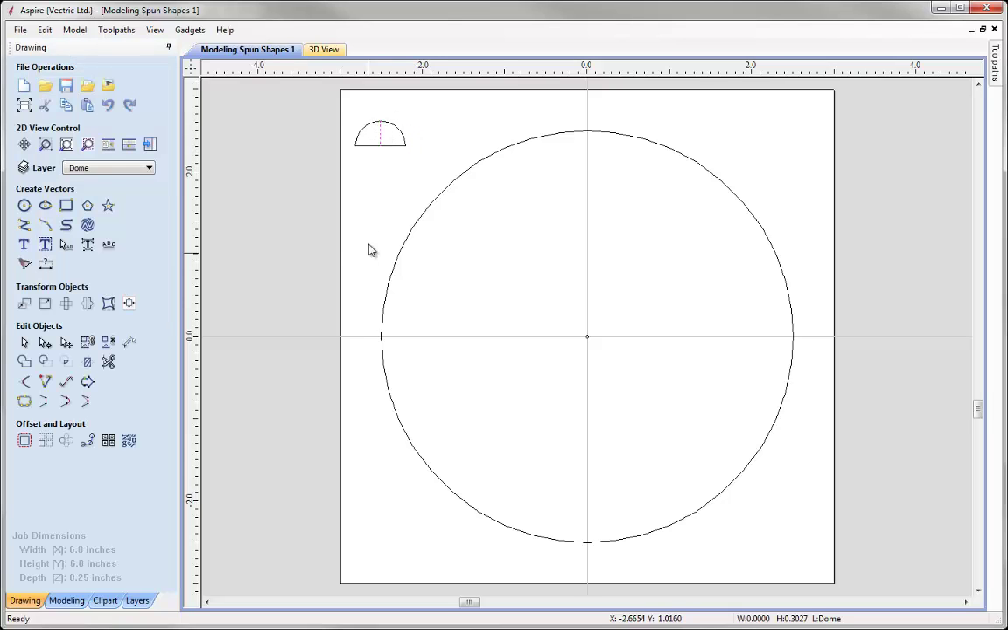
- Trim away the right half, leaving a quarter-circle arc with one vertical edge
left_click(108, 362)
left_click(399, 128)
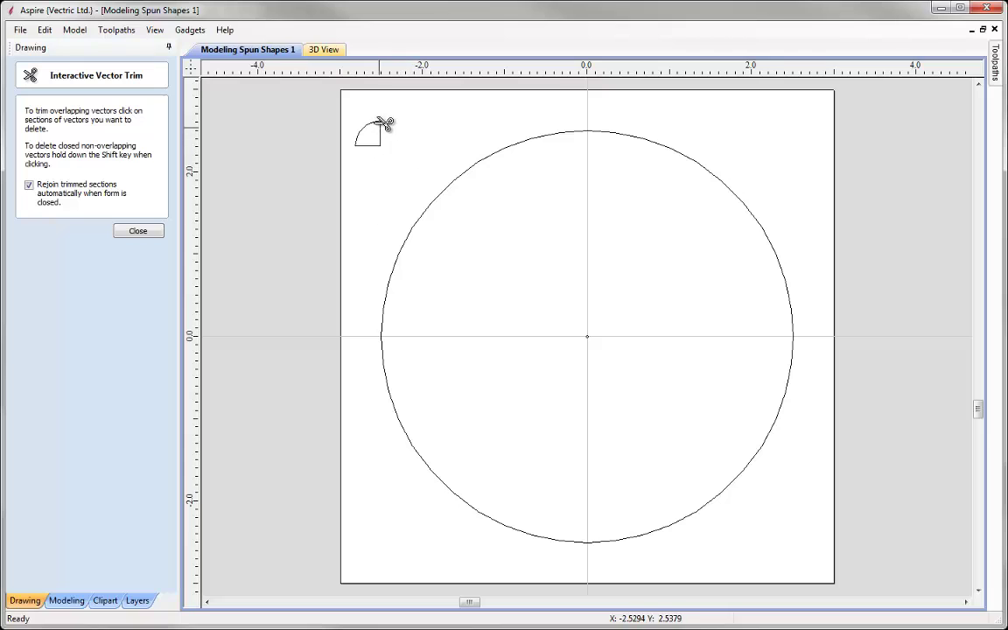
left_click(151, 233)
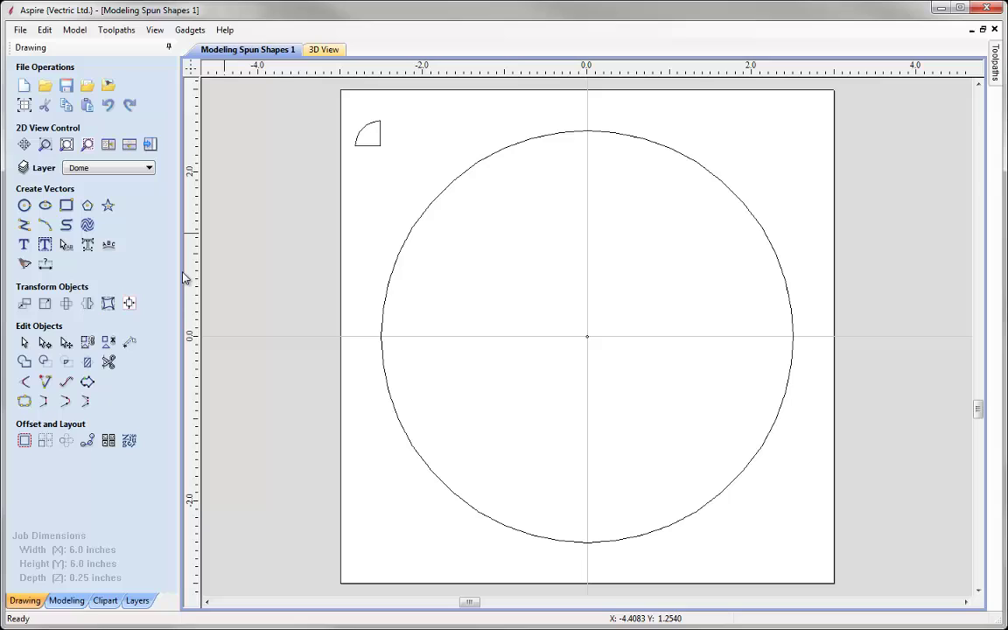
left_click(363, 144)
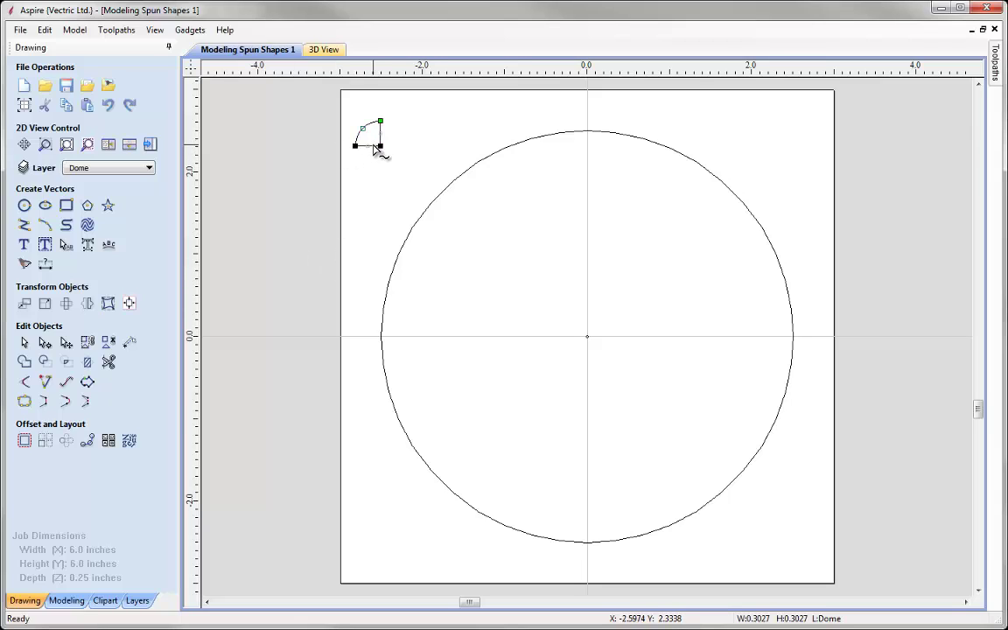
key("ctrl+z")
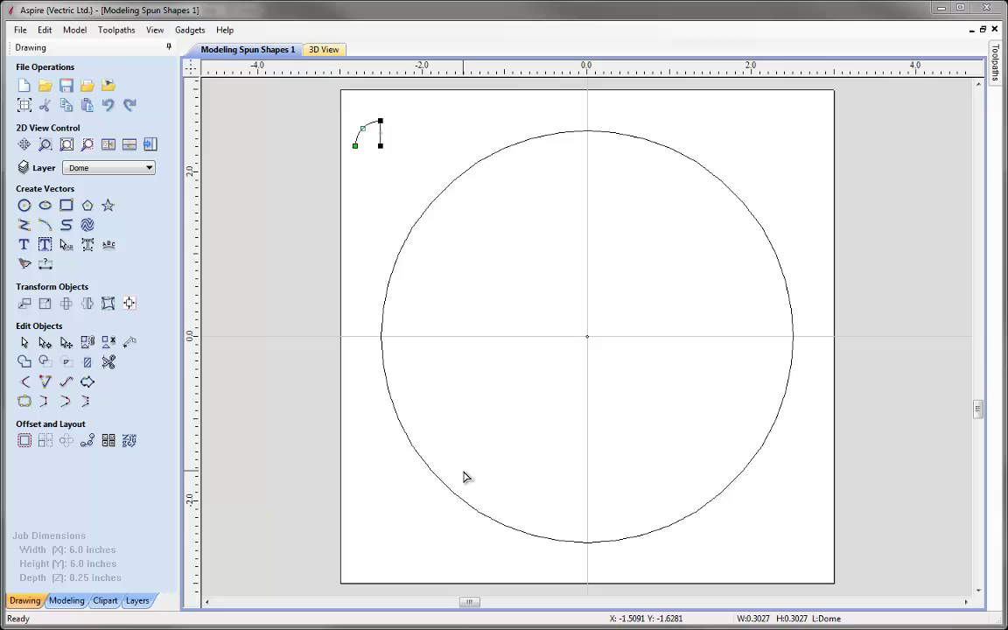
- Show the 2D and 3D views side by side and start a Two Rail Sweep
left_click(489, 423)
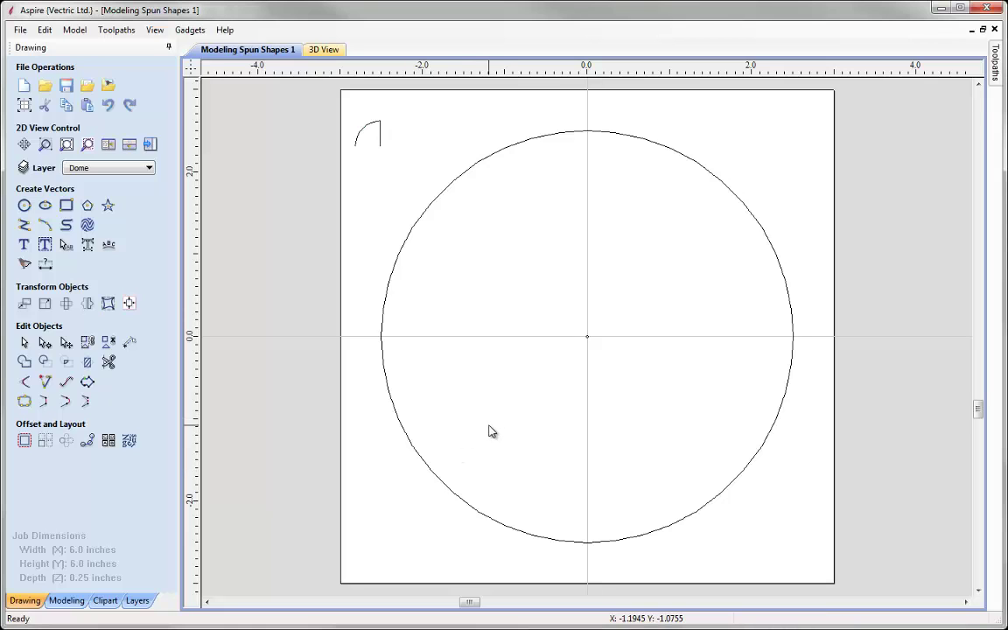
left_click(108, 146)
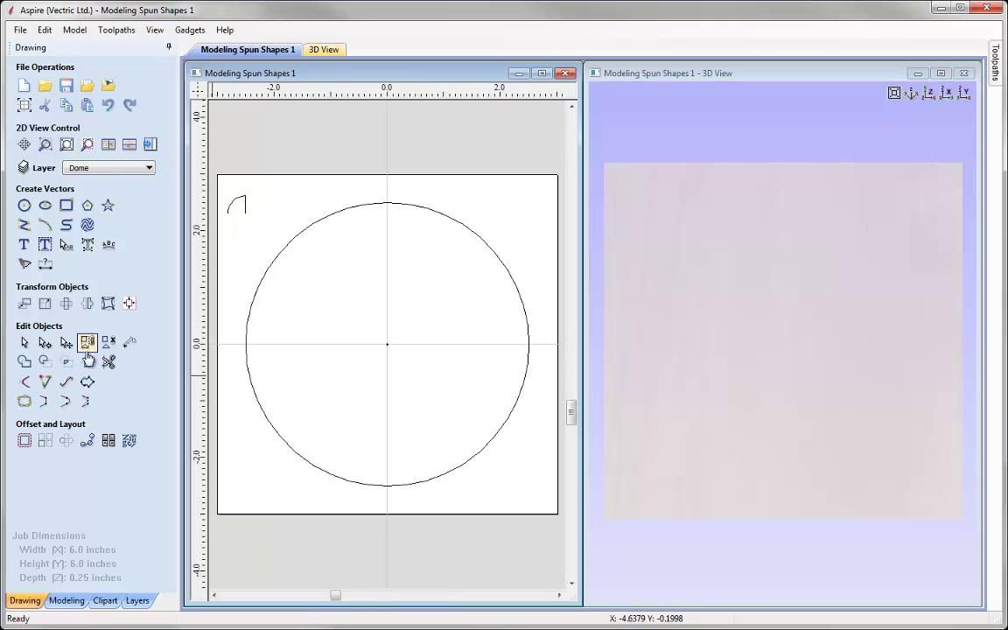
left_click(68, 600)
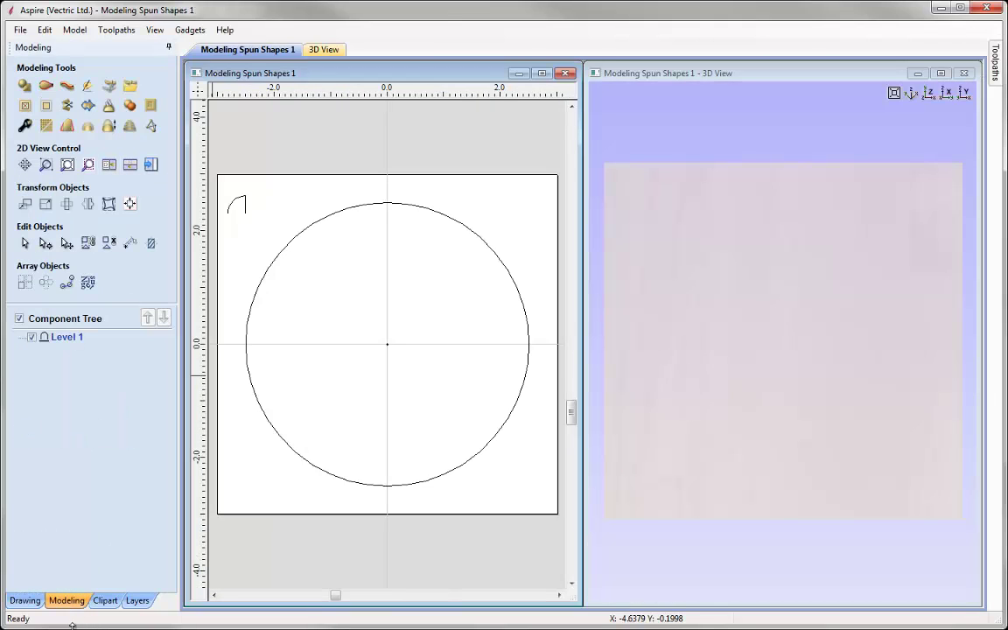
left_click(45, 85)
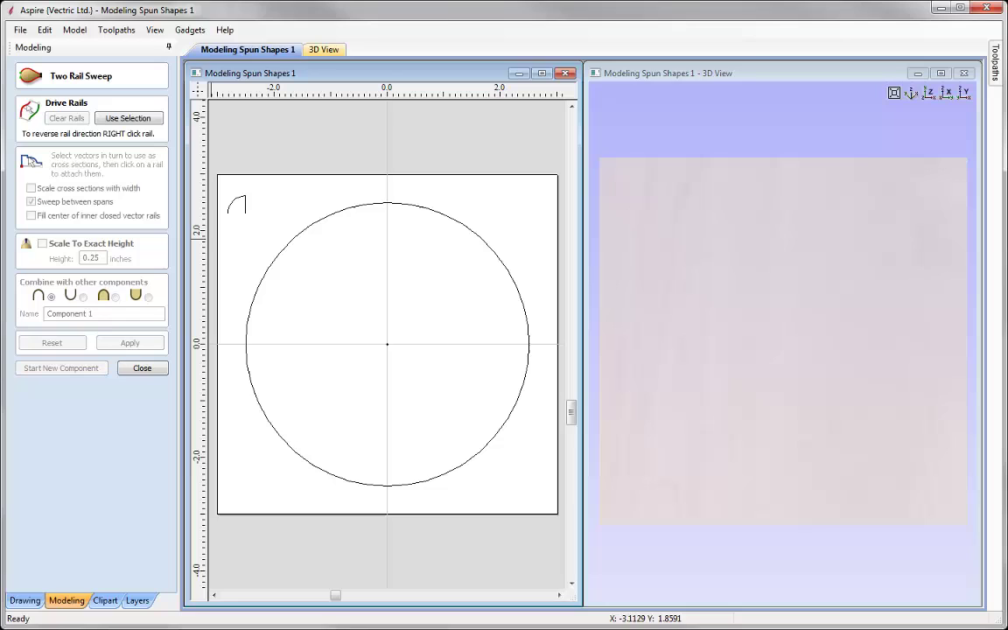
- Set the 5-inch circle as the sweep's drive rail
left_click(399, 201)
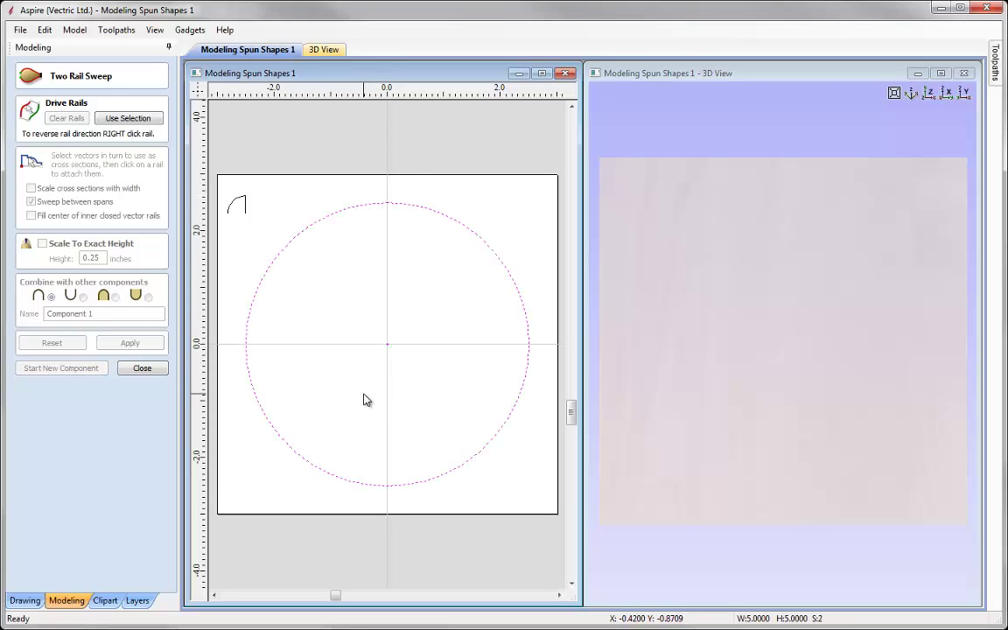
left_click(137, 119)
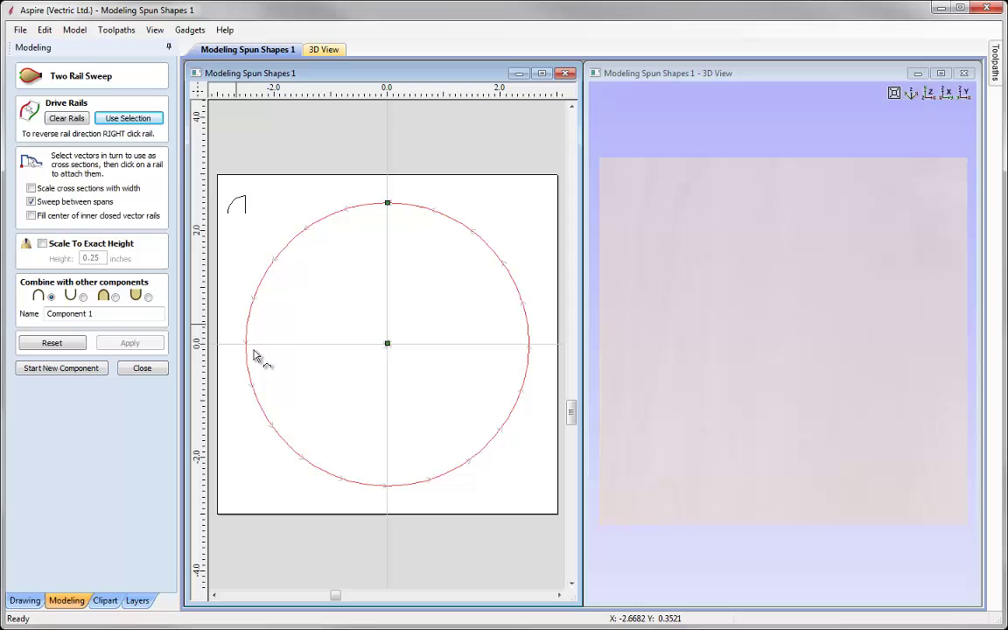
scroll(390, 333, "up", 6)
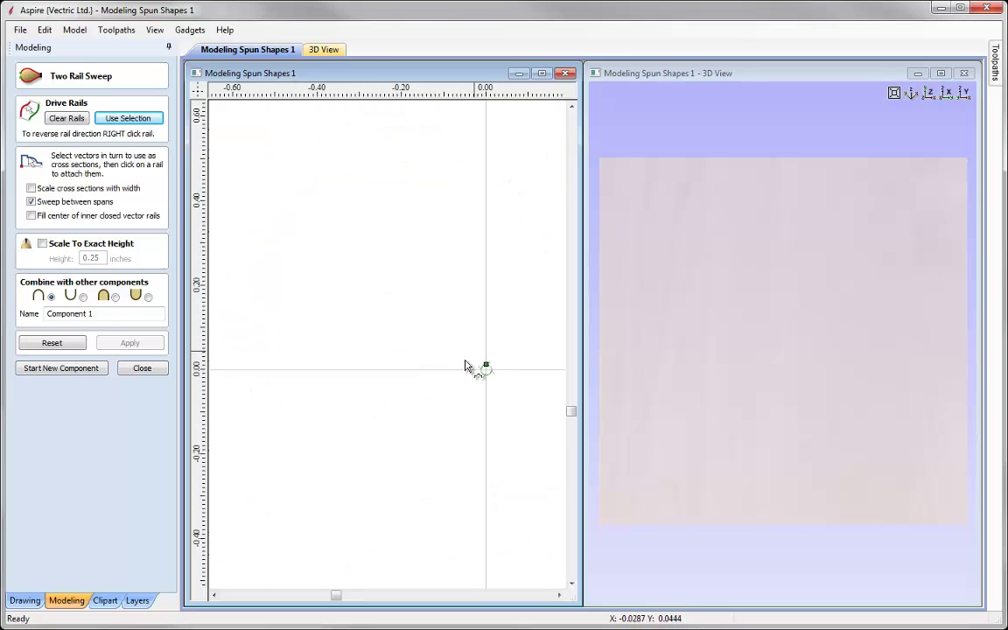
scroll(486, 376, "down", 6)
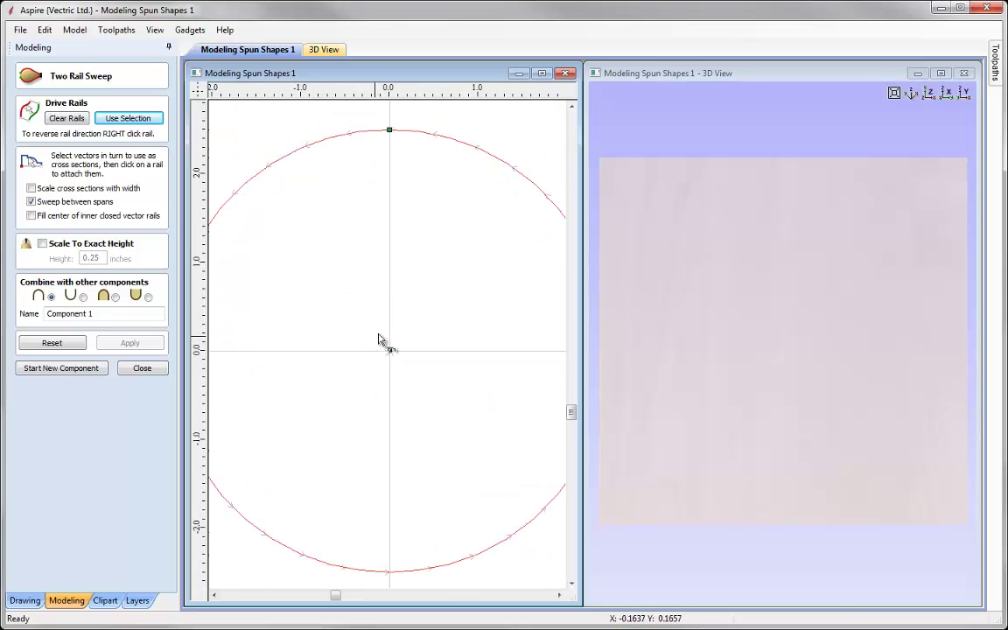
scroll(378, 339, "down", 2)
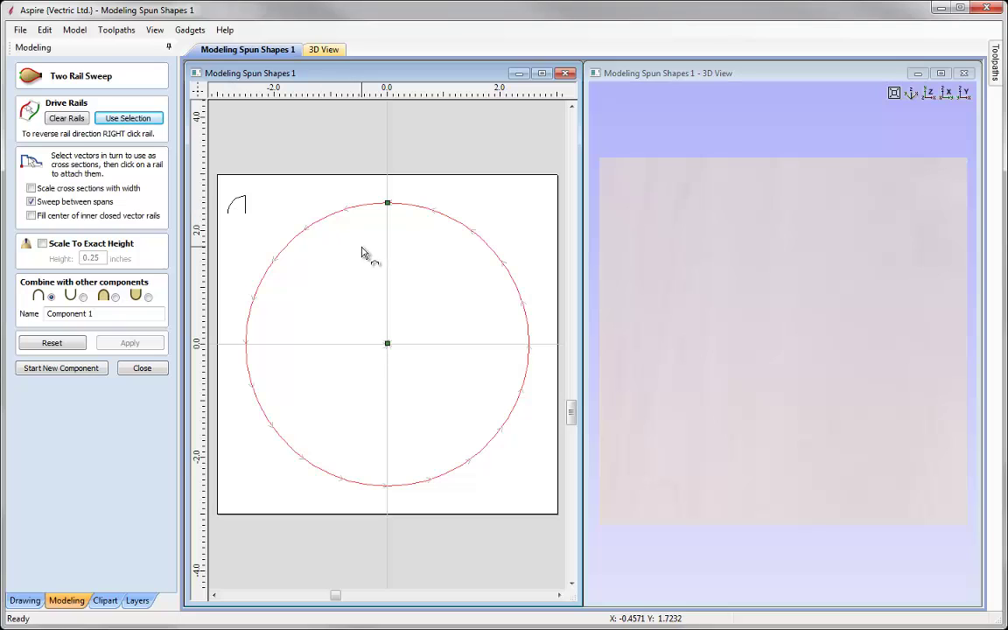
- Use the small arc as the cross section and apply to generate the dome
left_click(235, 200)
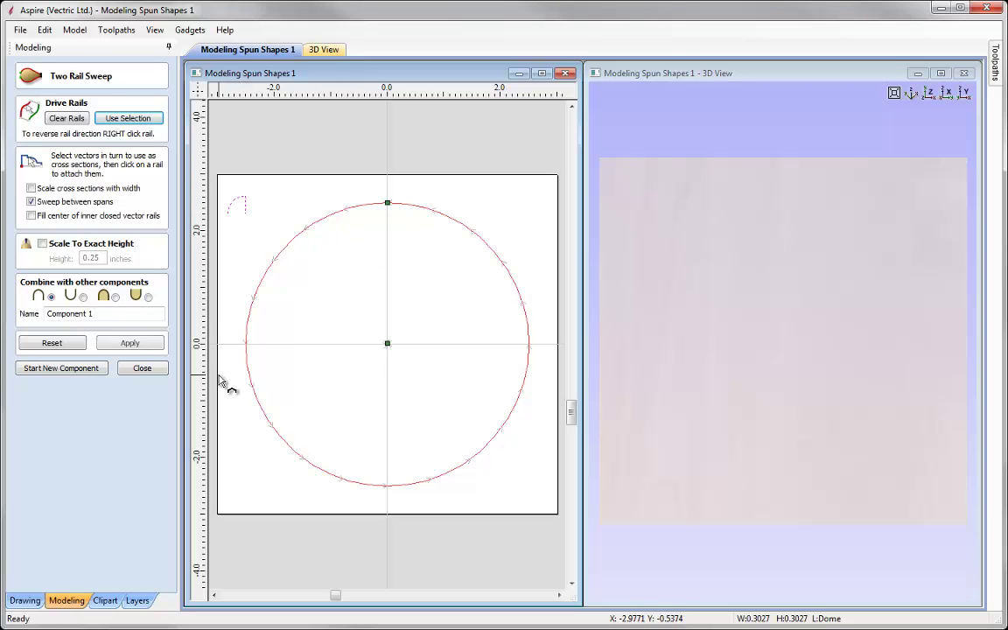
left_click(131, 344)
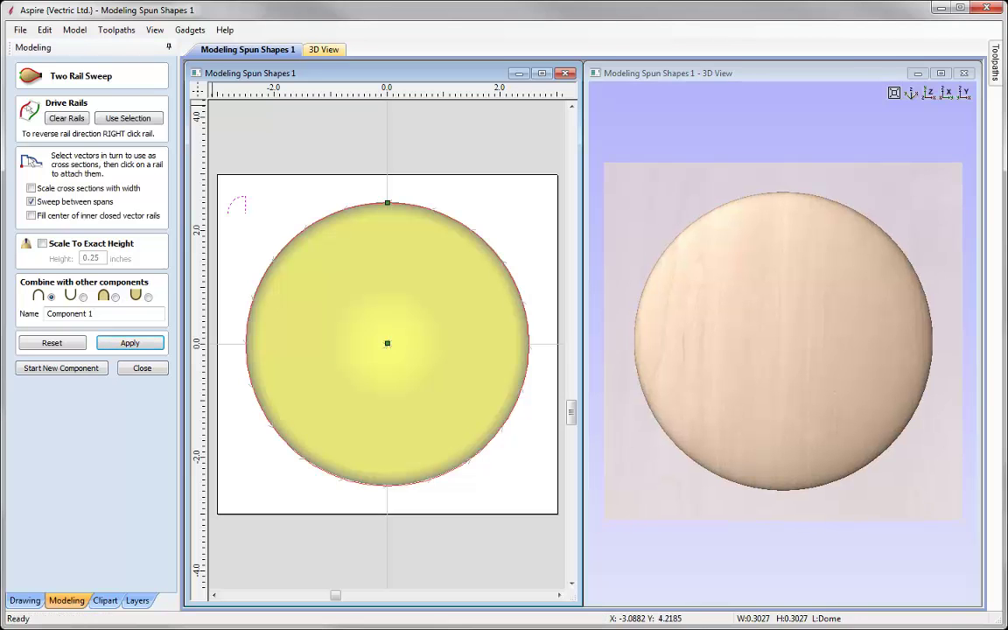
mouse_move(739, 506)
left_mouse_down()
mouse_move(855, 416)
mouse_move(698, 413)
mouse_move(762, 302)
mouse_move(736, 463)
mouse_move(780, 417)
mouse_move(801, 452)
mouse_move(802, 426)
left_mouse_up()
scroll(735, 438, "up", 8)
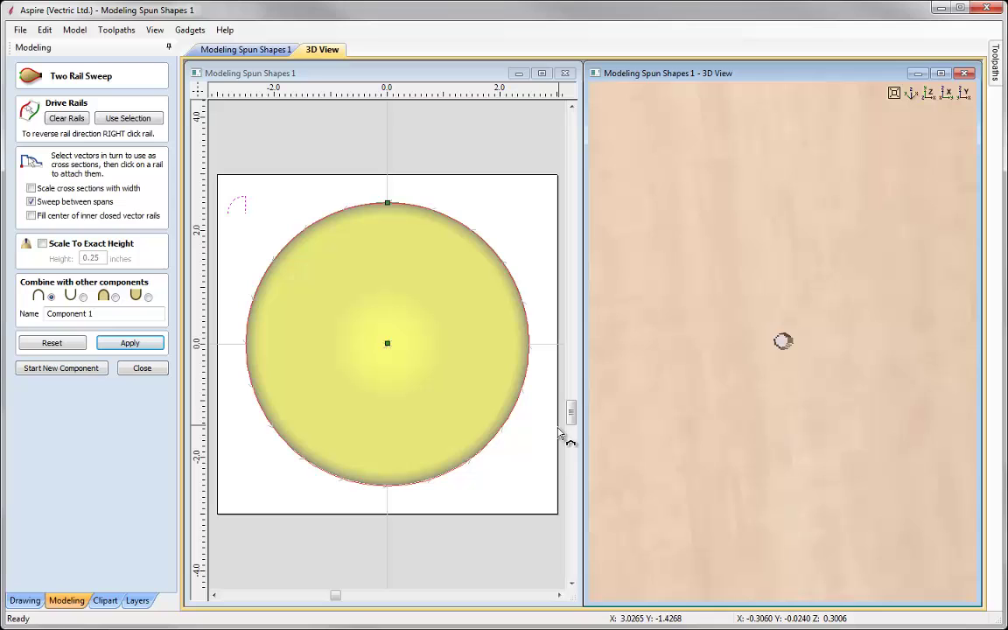
- Zoom the 2D view to inspect the sweep preview and its centre hole
left_click(523, 438)
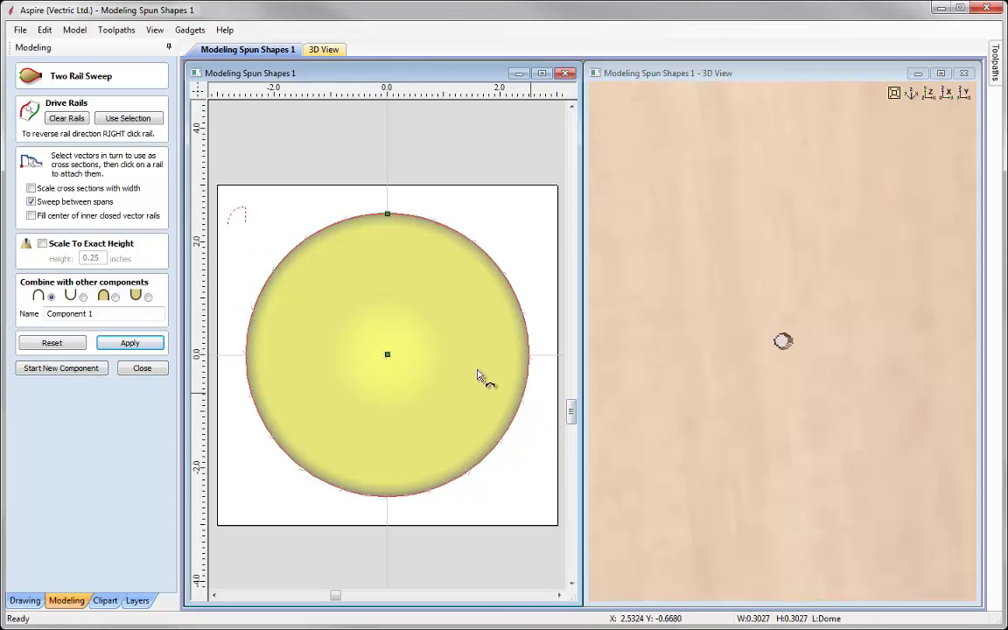
scroll(385, 354, "up", 5)
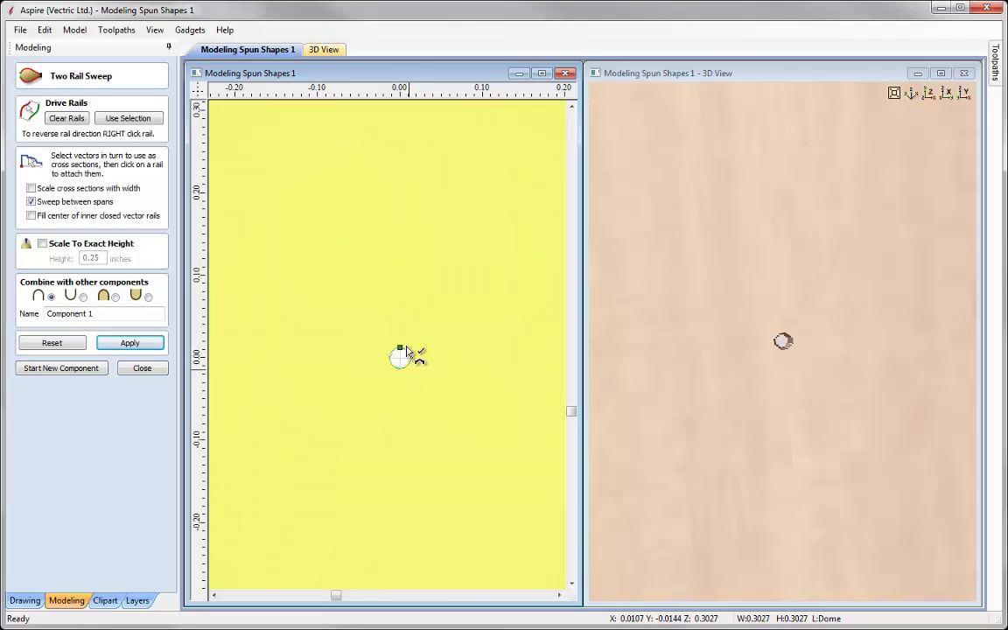
scroll(400, 366, "down", 3)
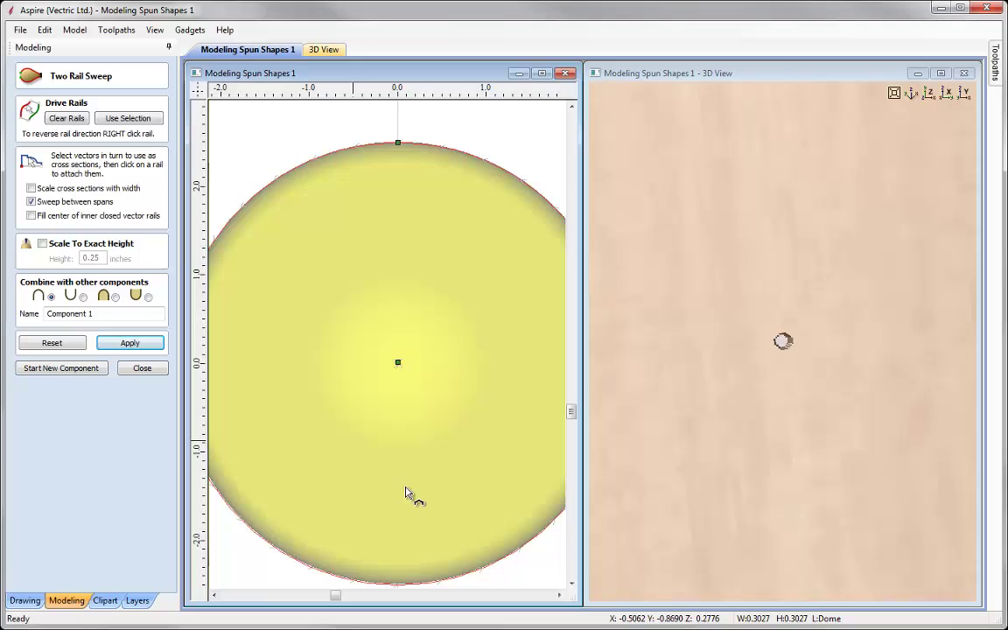
scroll(389, 357, "up", 5)
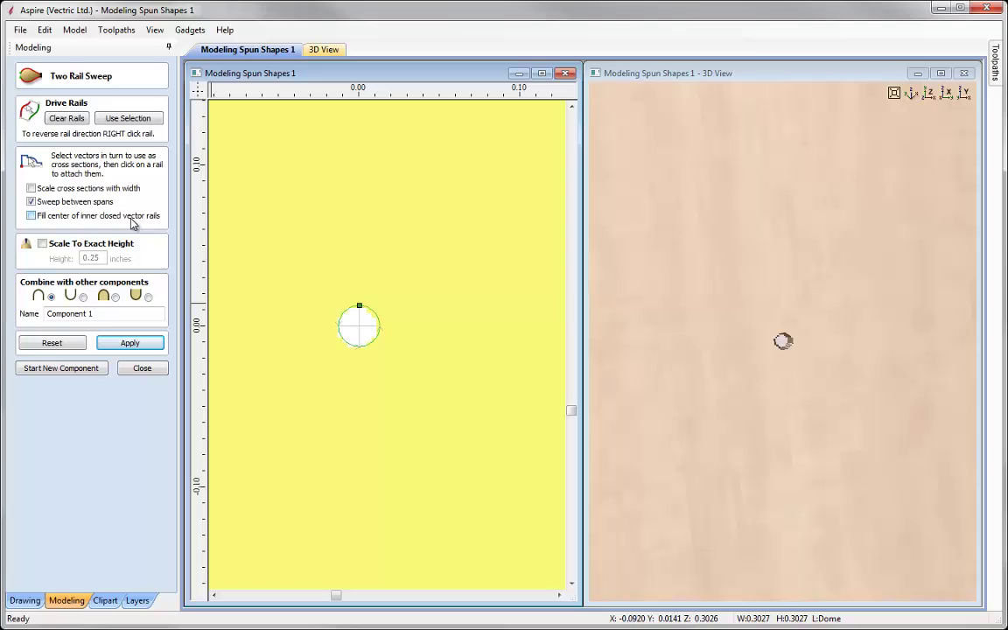
- Enable 'Fill center of inner closed vector rails', reapply, check the solid dome, and close
left_click(31, 216)
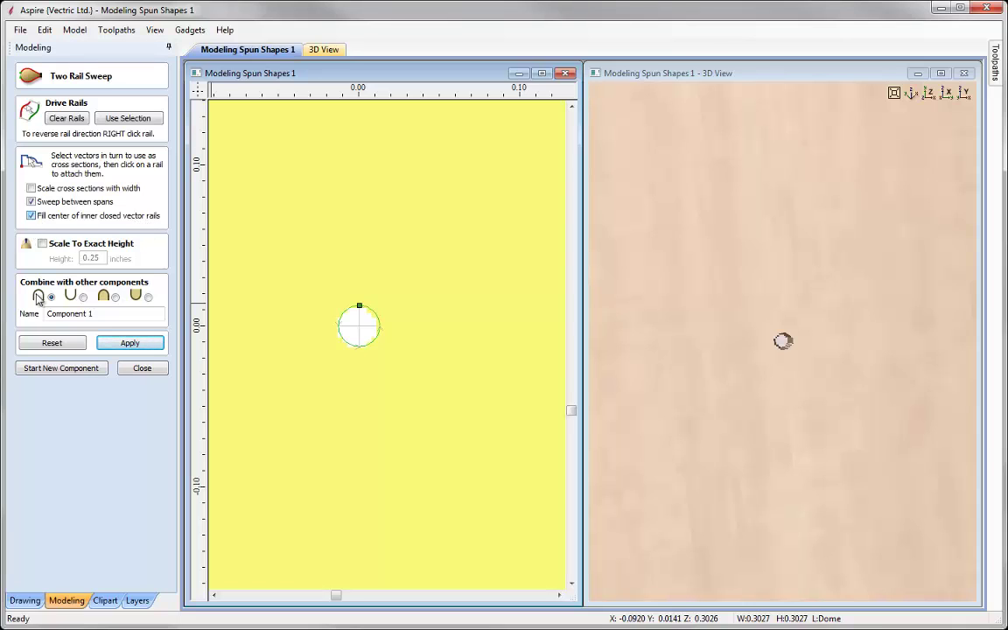
left_click(128, 343)
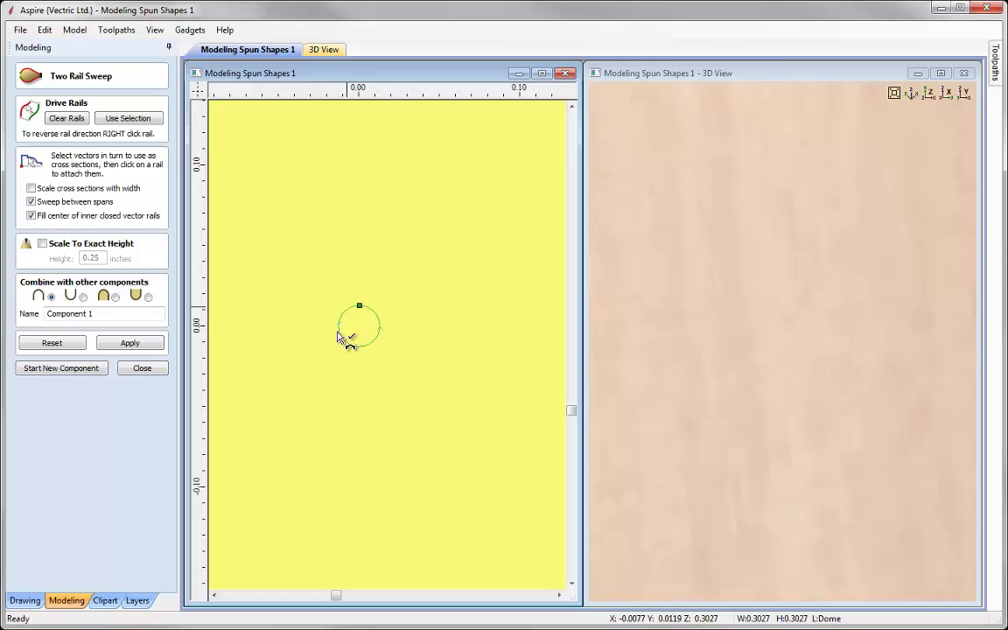
left_click(761, 385)
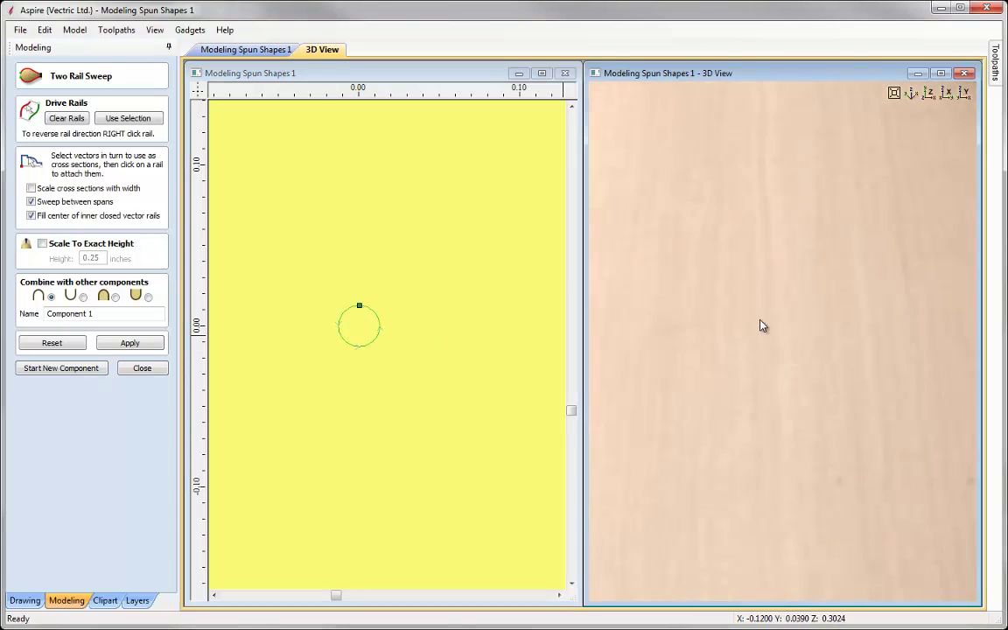
scroll(760, 337, "down", 5)
scroll(571, 415, "up", 5)
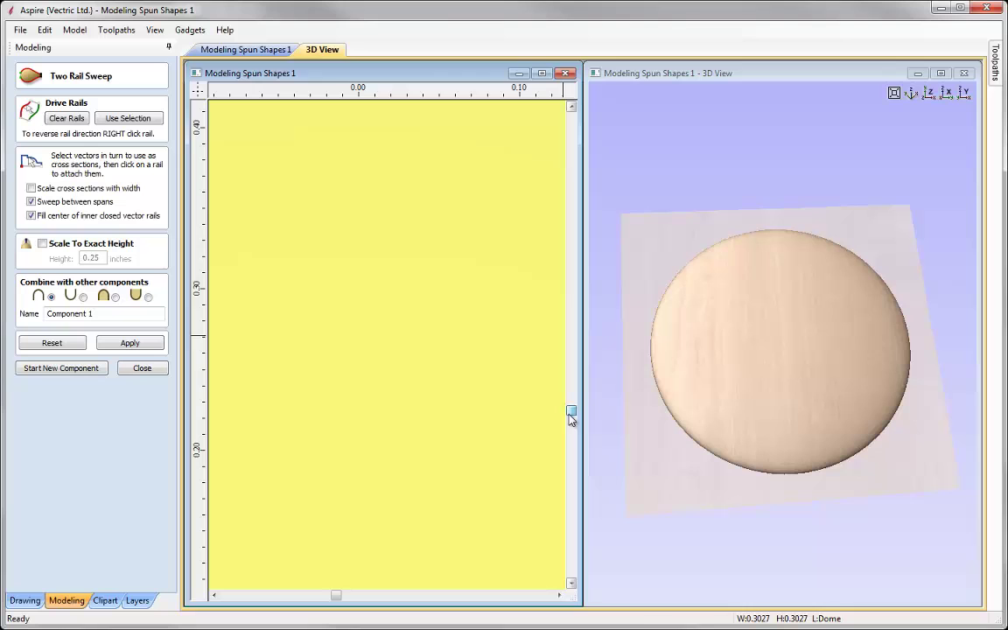
scroll(405, 337, "down", 8)
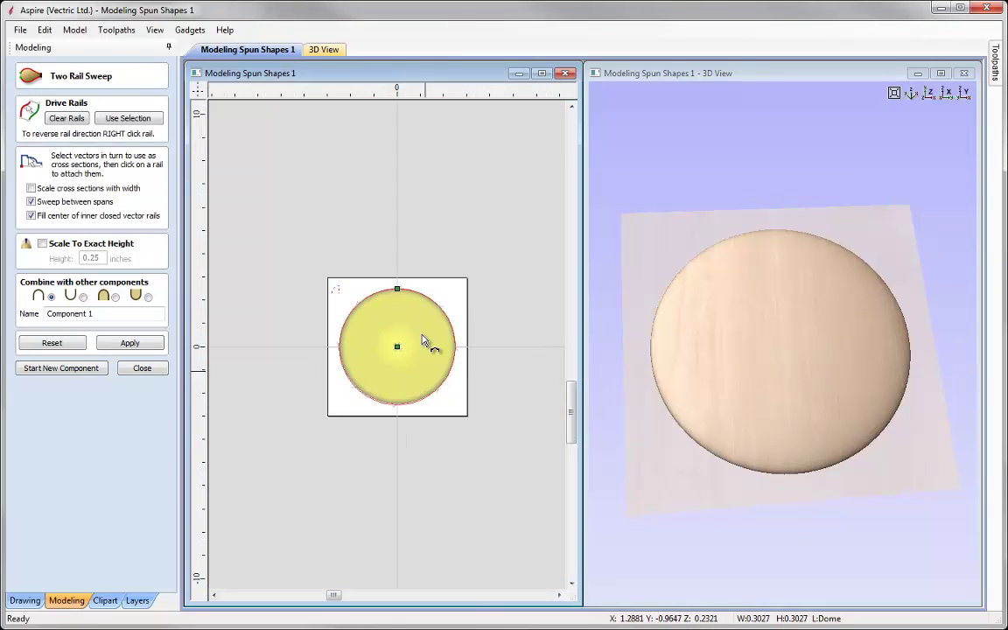
left_click_drag(613, 376, 795, 427)
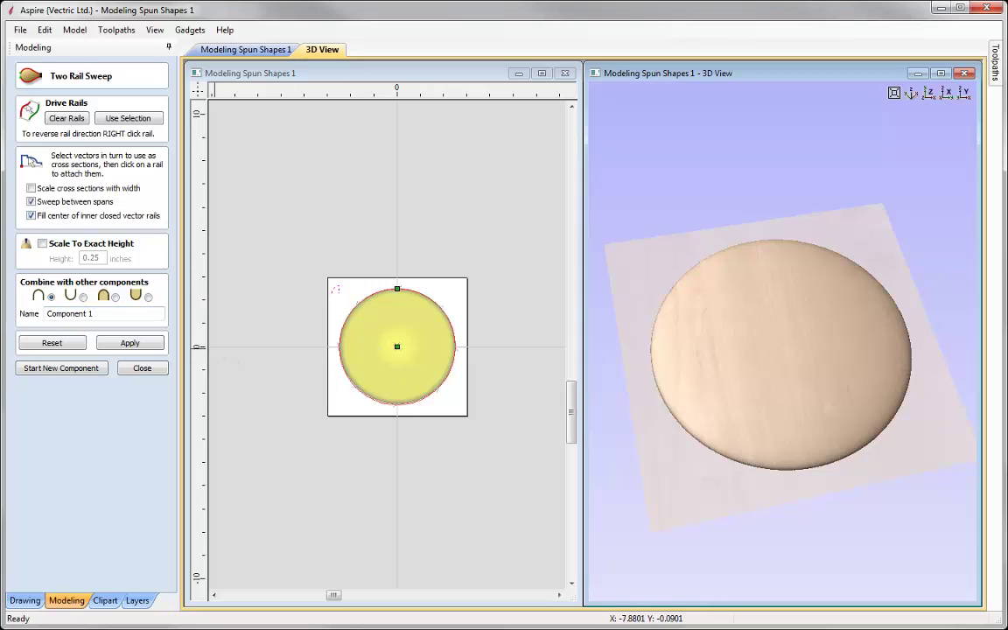
left_click(142, 368)
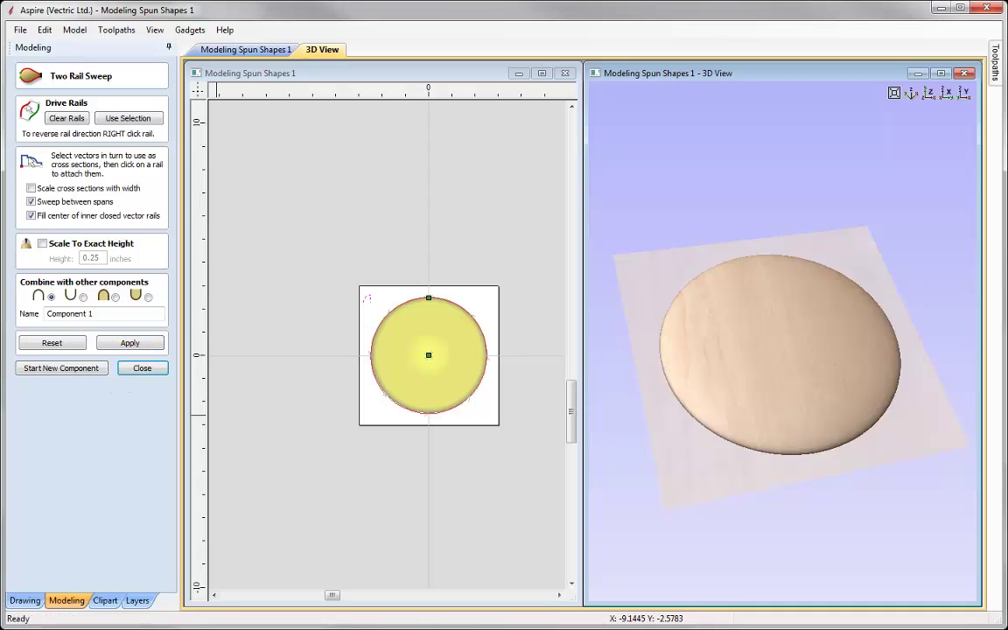
- Hide Component 1, fit the sheet in 2D, and view the 3D model from the top
left_click(46, 350)
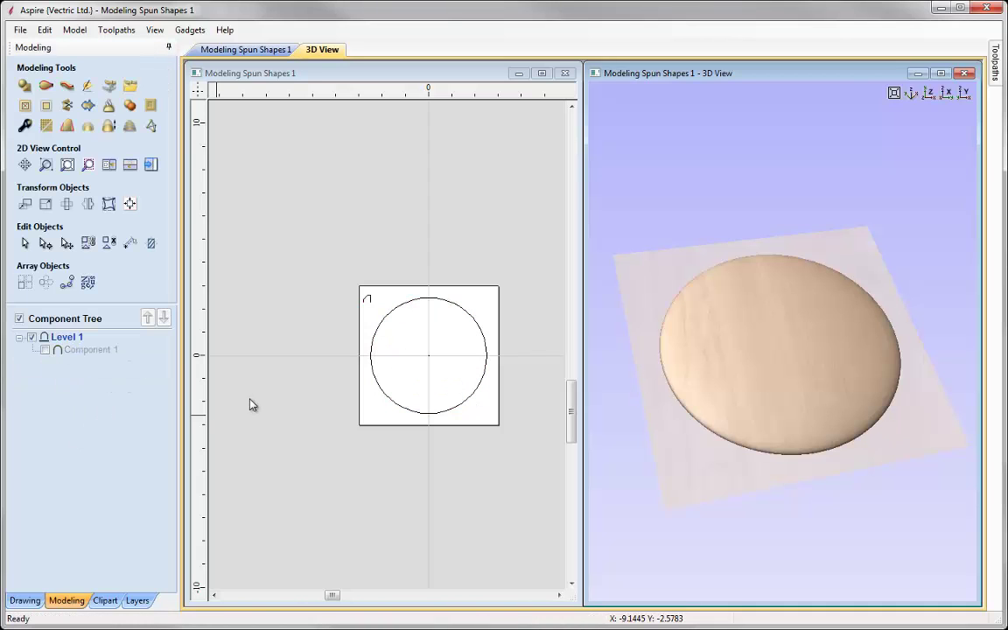
left_click(248, 387)
key("F3")
left_click(929, 94)
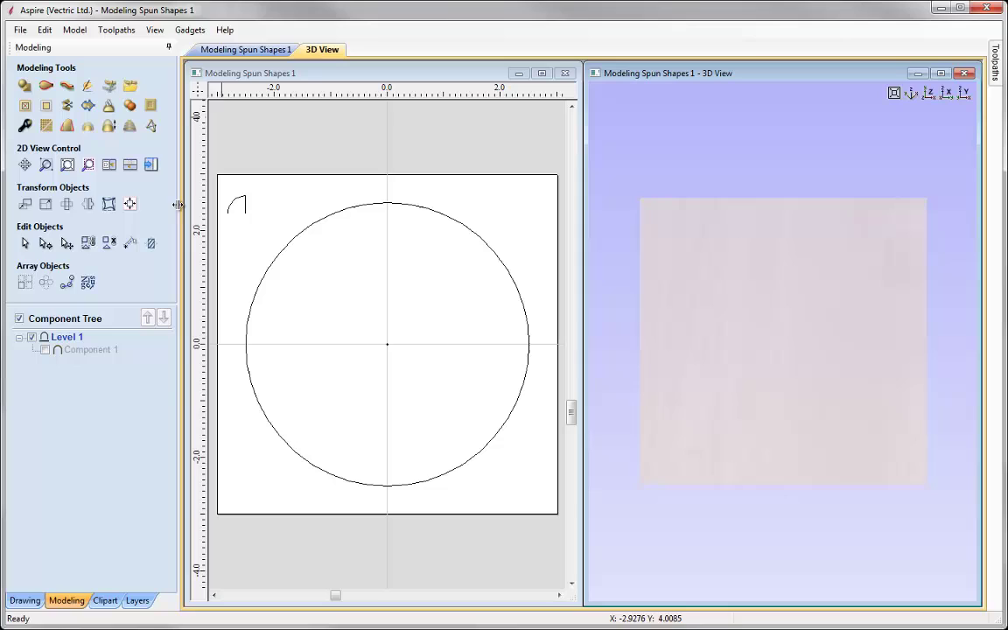
- Hide the Dome layer, then show the Bell layer and make it active
left_click(137, 600)
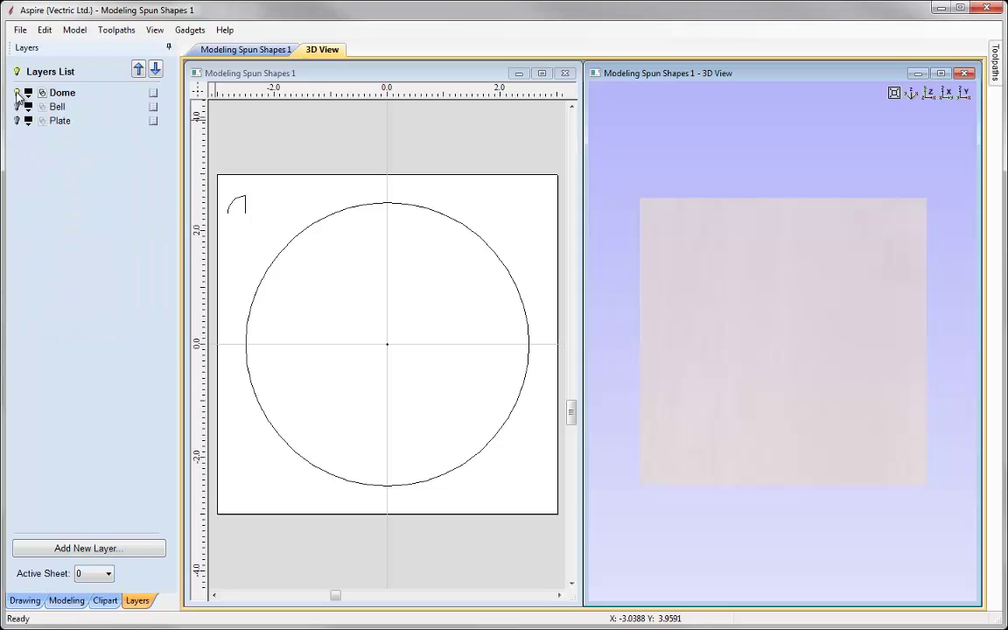
left_click(16, 93)
left_click(16, 106)
left_click(54, 106)
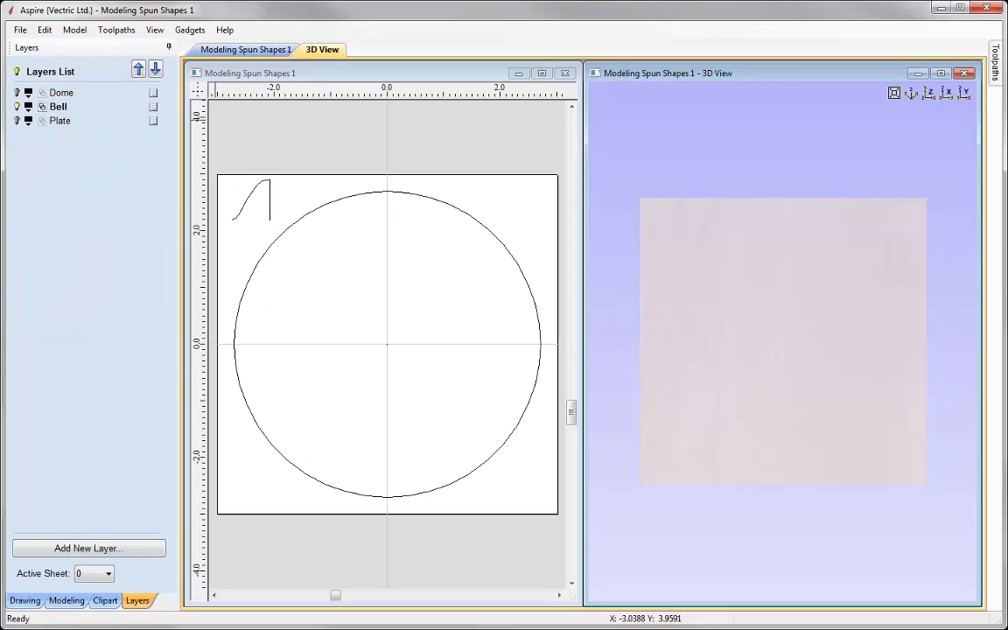
- Select the Bell layer's circle for the sweep
left_click(468, 216)
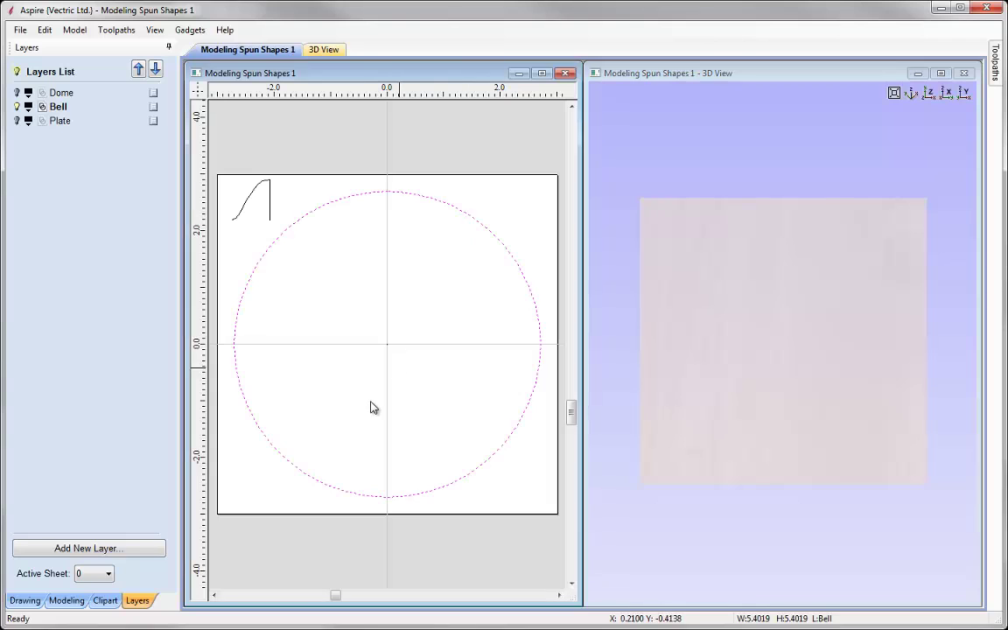
scroll(398, 356, "up", 4)
scroll(398, 356, "up", 10)
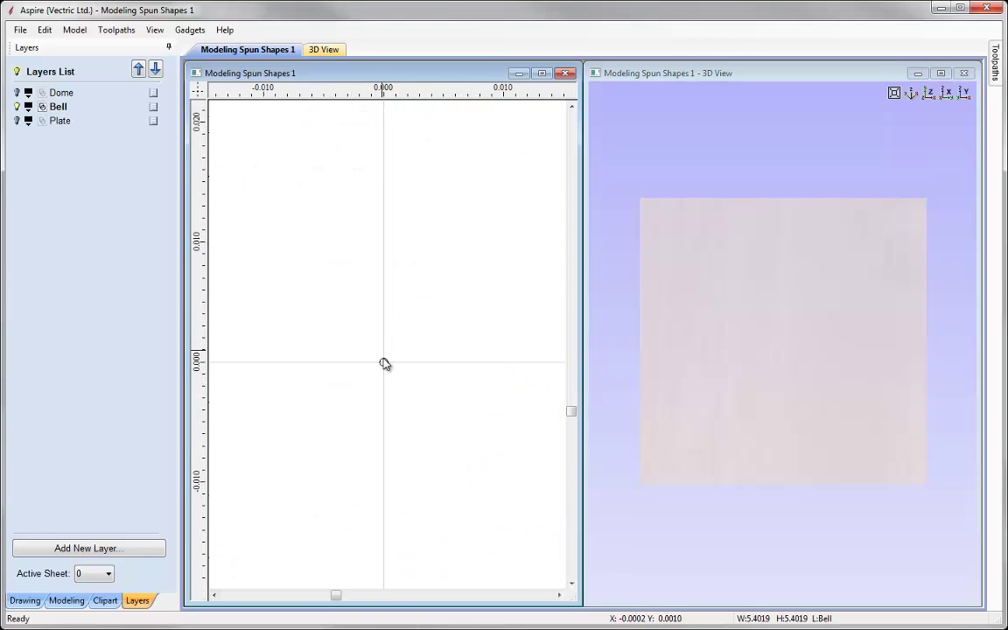
scroll(400, 340, "down", 12)
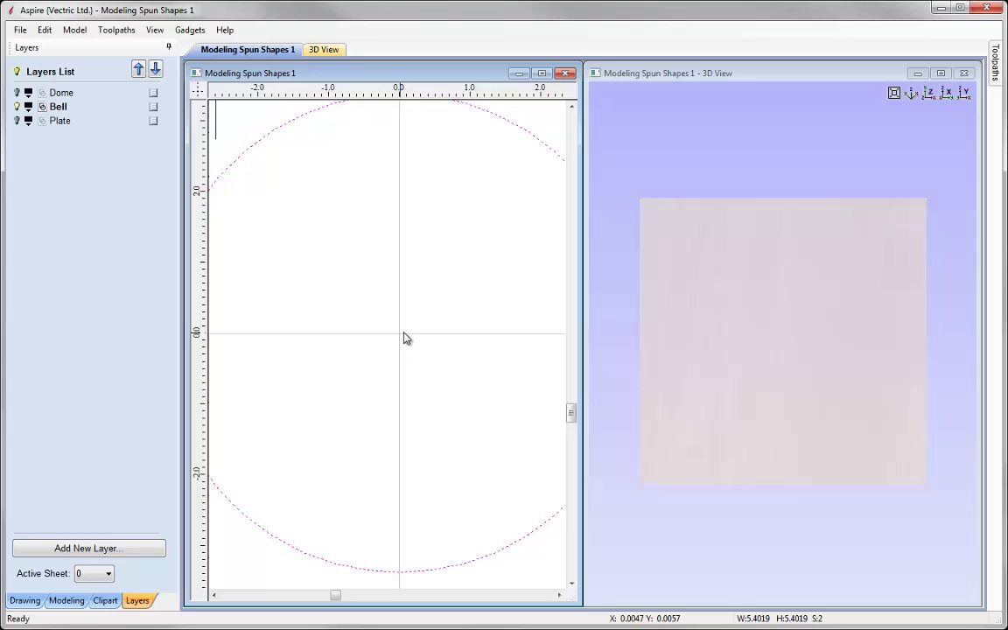
left_click(67, 601)
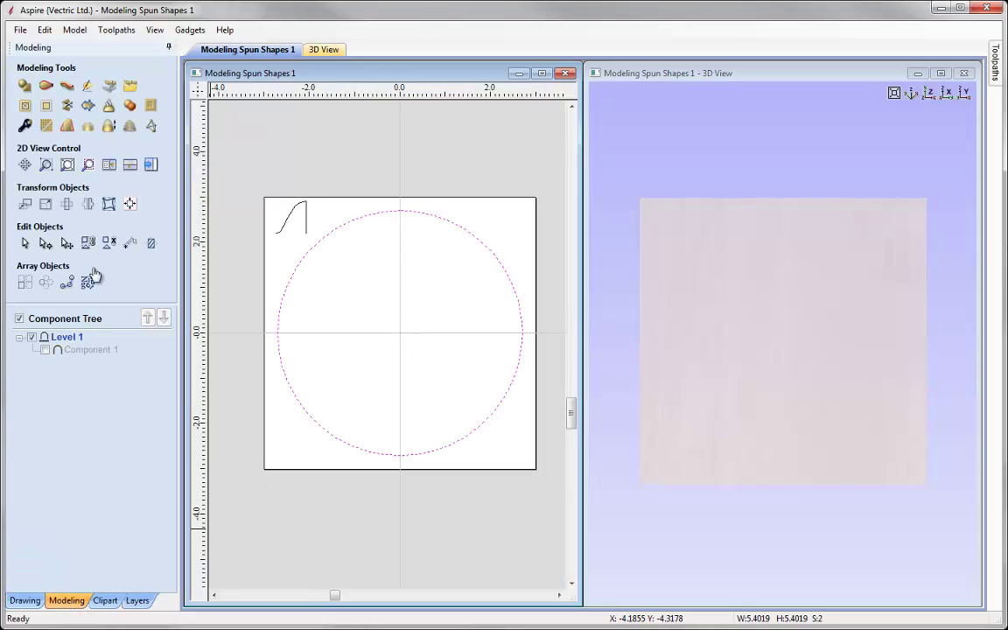
- Sweep the bell profile around the circle rail into Component 2 and orbit to inspect it
left_click(45, 85)
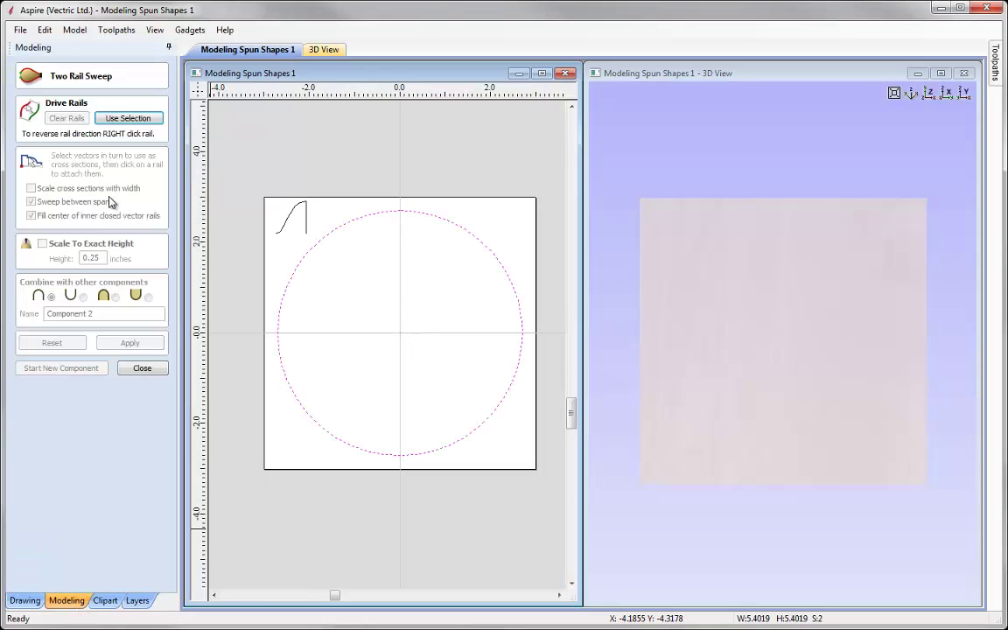
left_click(140, 124)
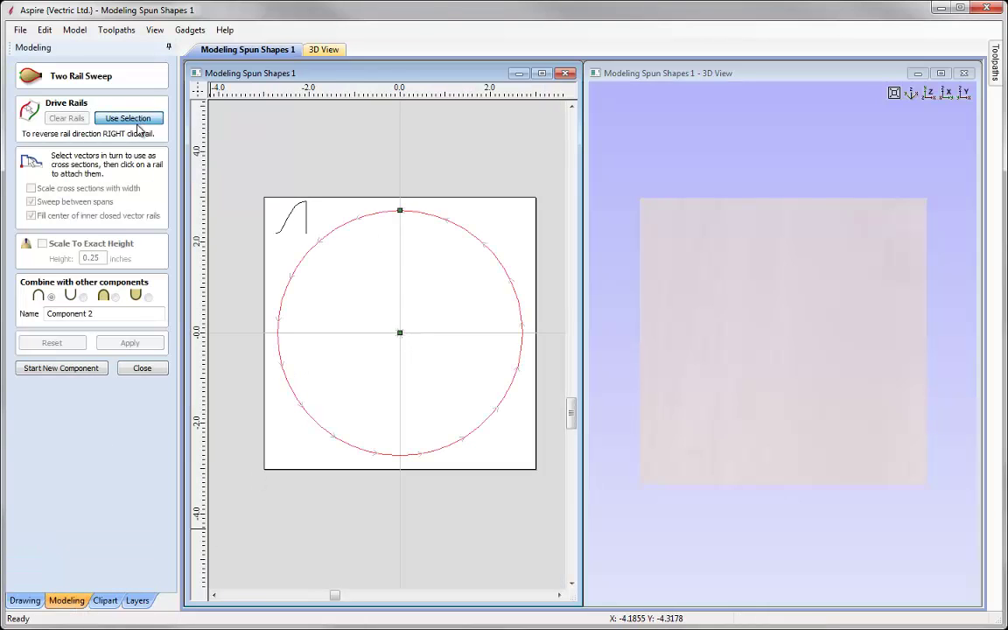
left_click(306, 219)
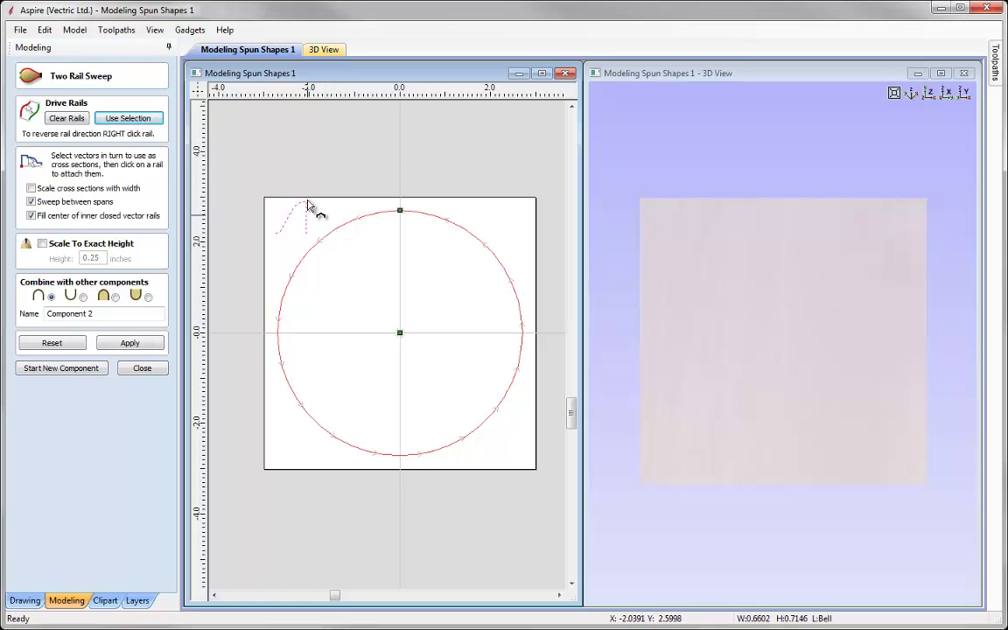
left_click(130, 345)
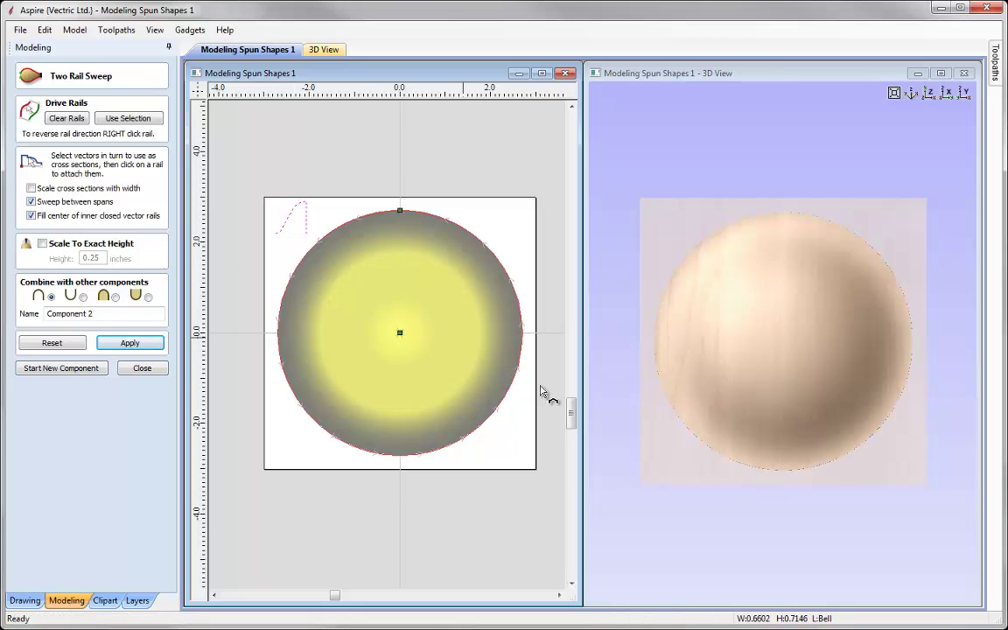
left_click_drag(810, 385, 386, 288)
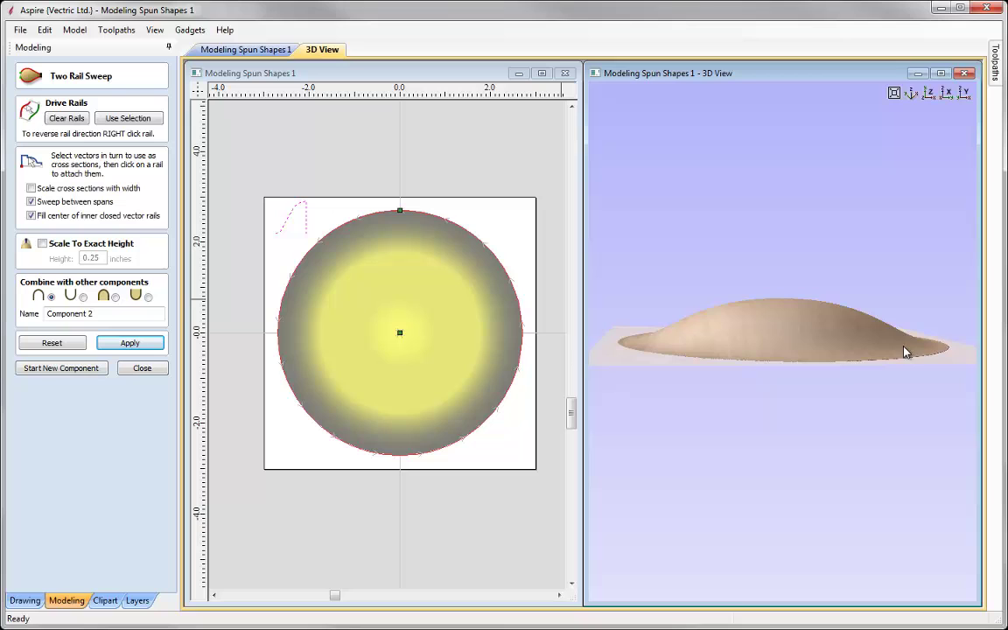
left_click_drag(709, 338, 756, 510)
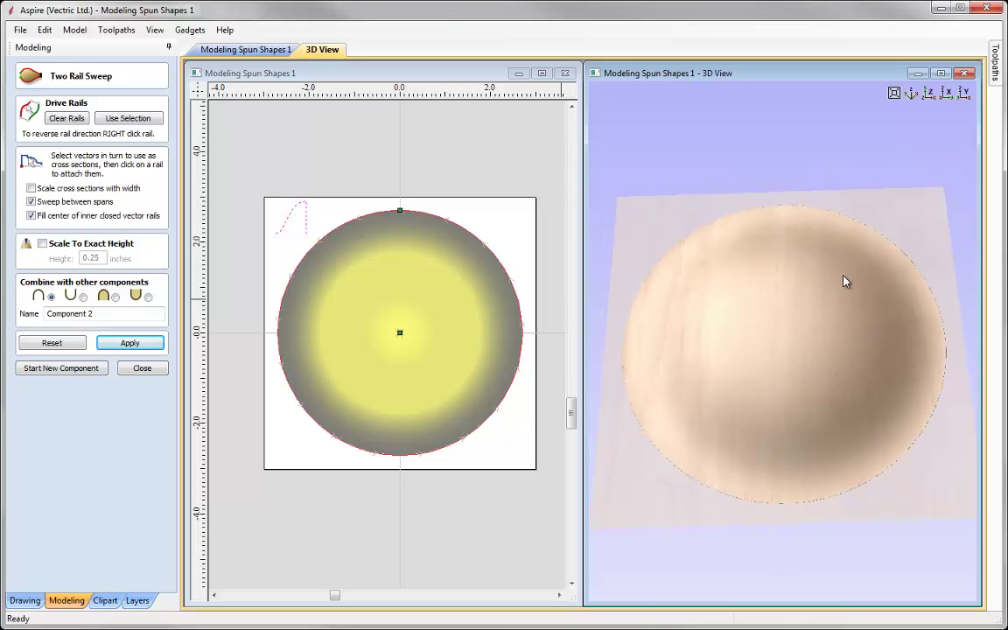
- Close the sweep tool, view the model from the top, and hide Component 2
left_click(146, 369)
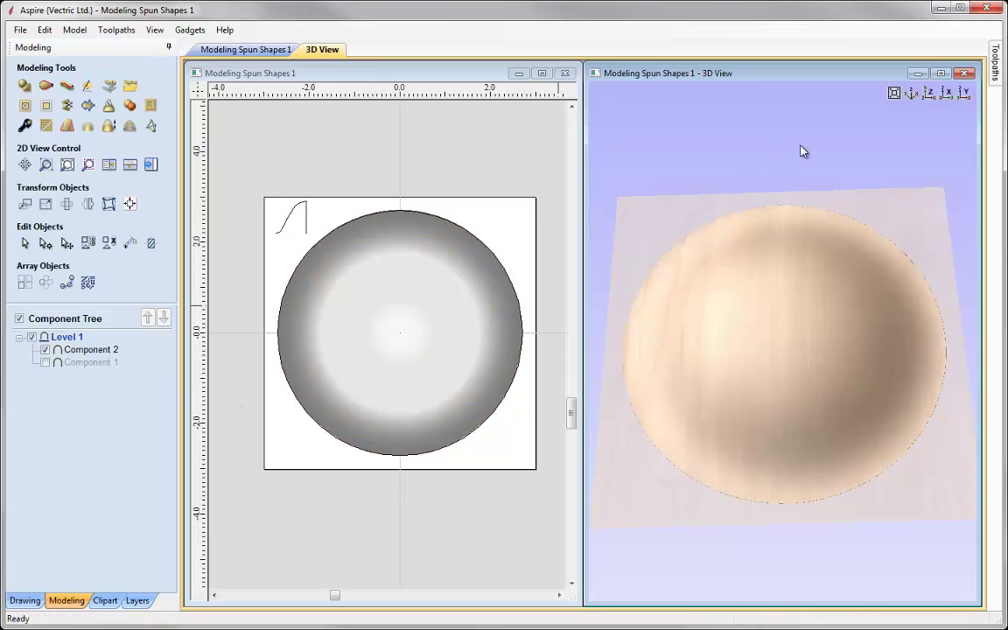
left_click(931, 92)
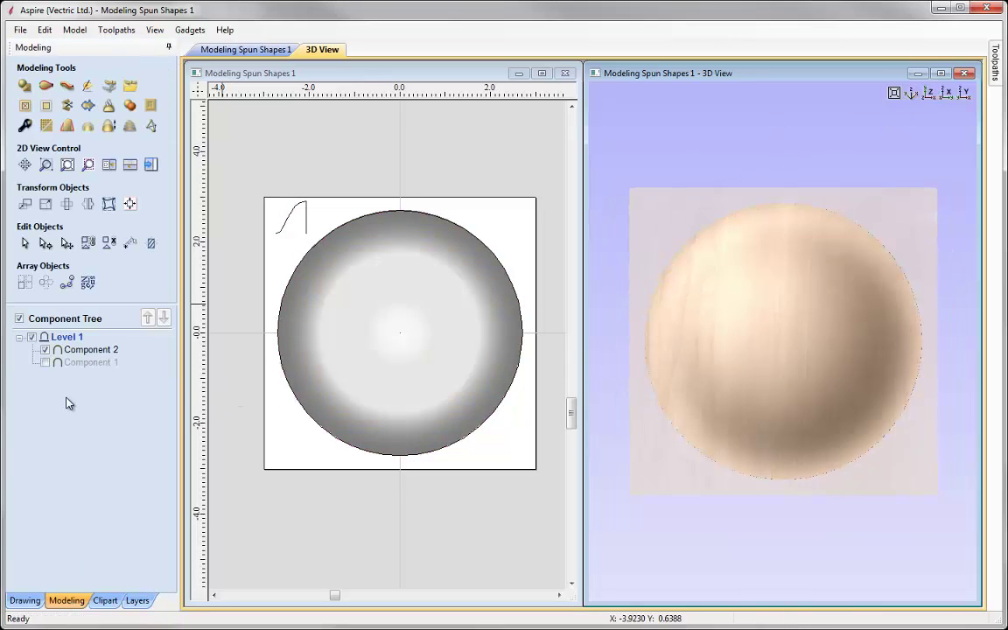
left_click(47, 349)
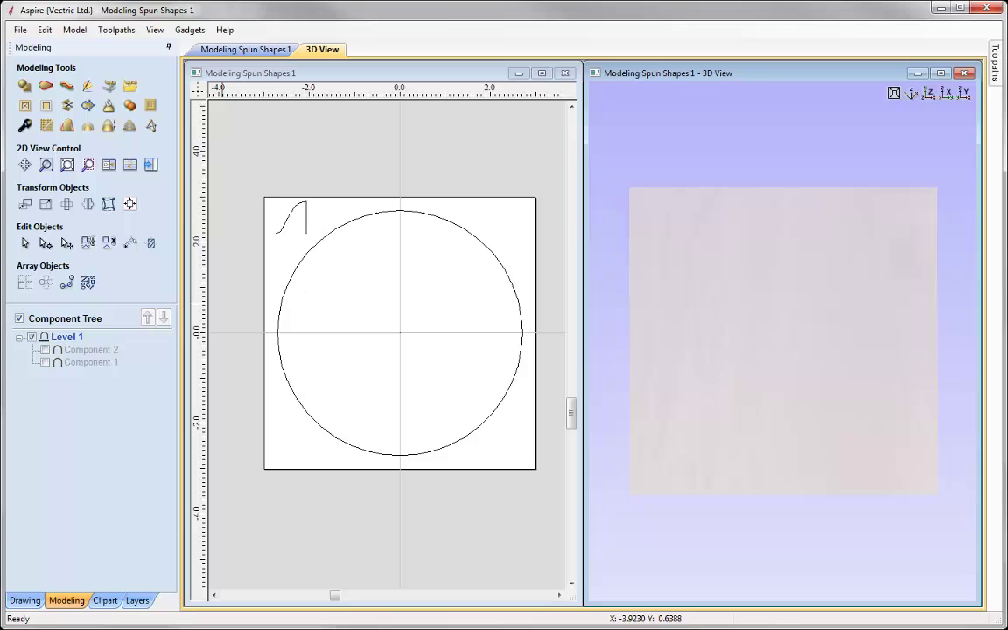
- Hide the Bell layer, then show the Plate layer and make it active
left_click(136, 600)
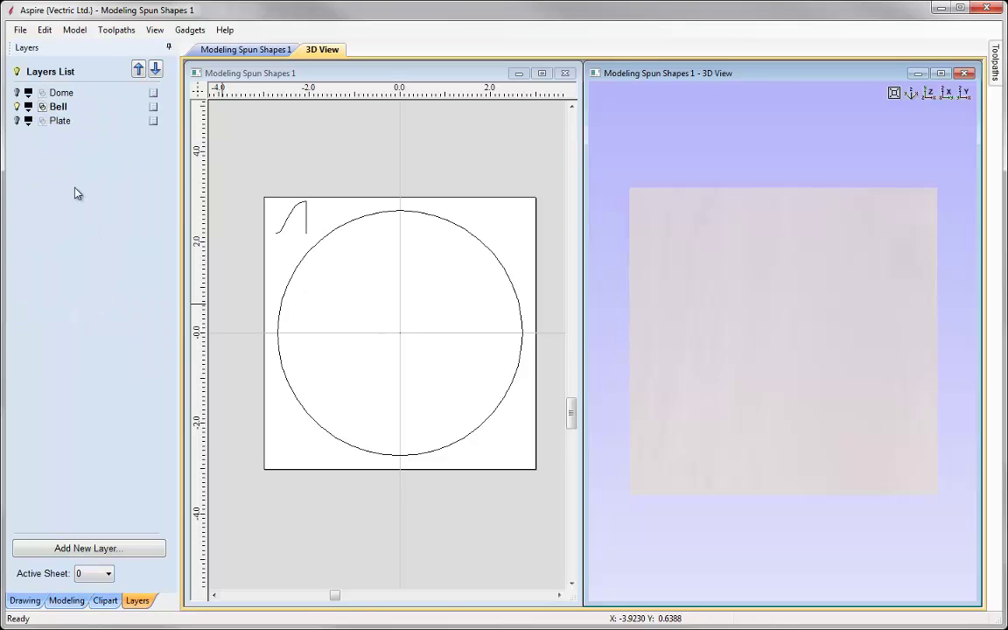
left_click(17, 107)
left_click(17, 121)
left_click(58, 121)
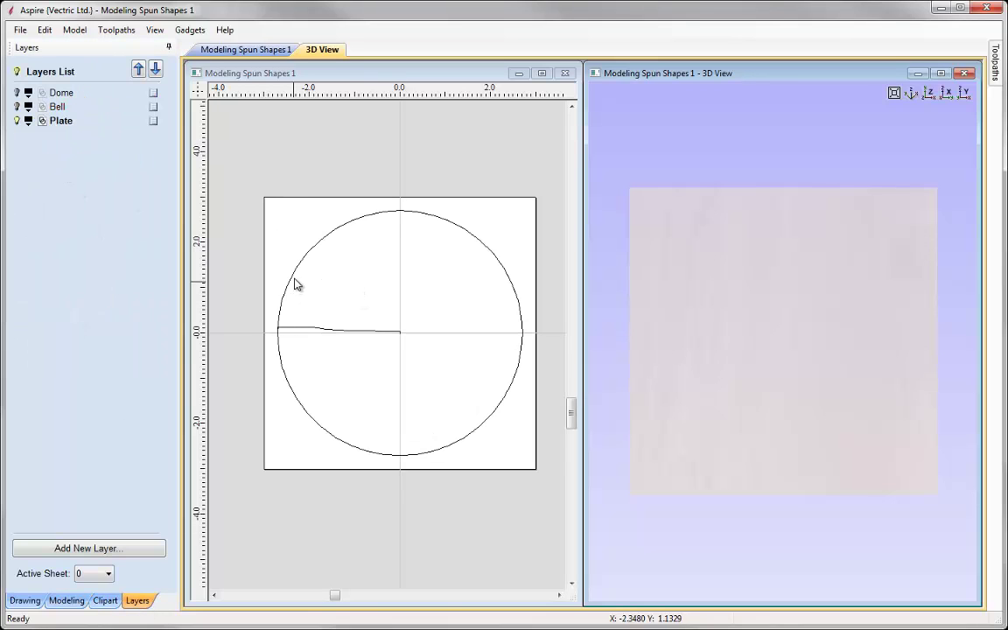
- Select the Plate layer's outer circle for the sweep
scroll(293, 333, "up", 3)
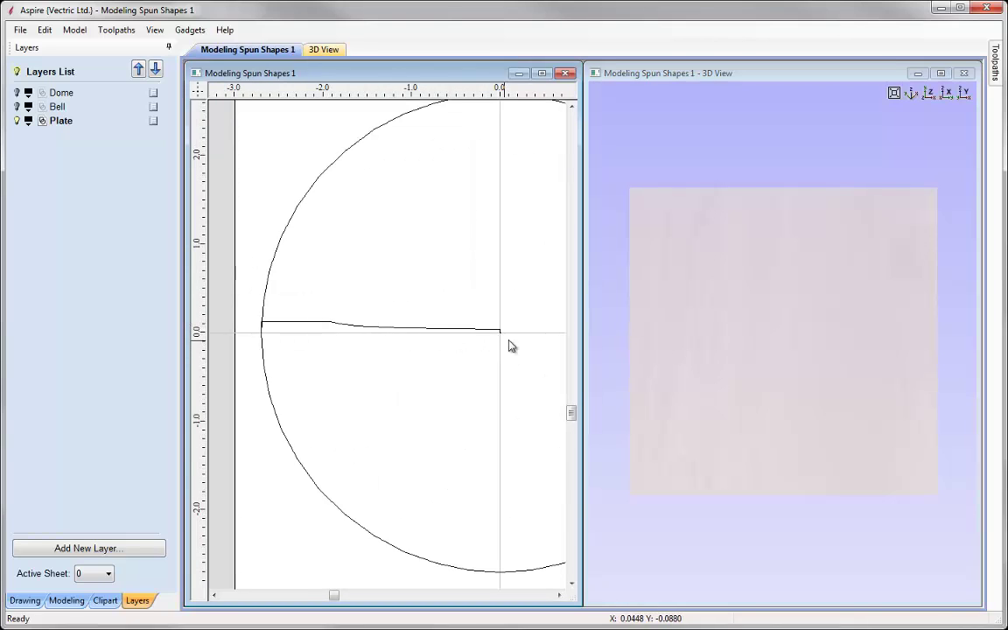
scroll(278, 318, "down", 3)
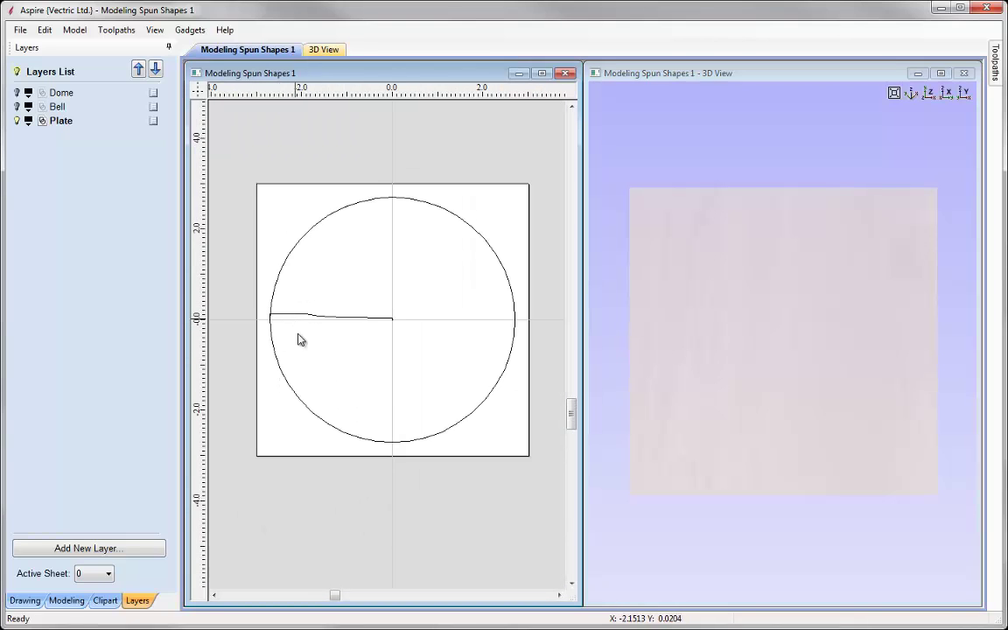
left_click(277, 292)
scroll(402, 337, "up", 10)
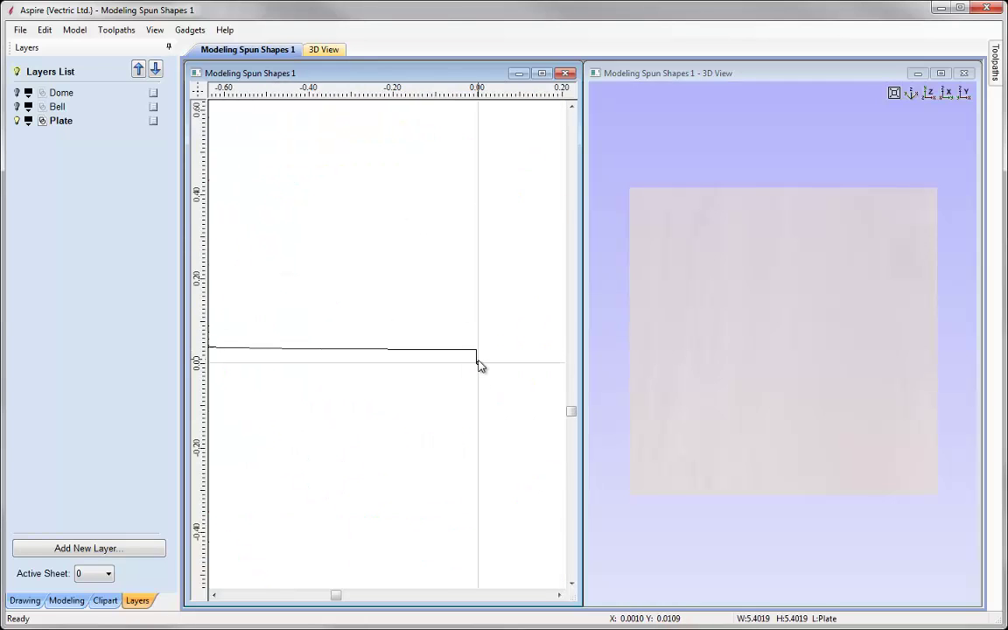
scroll(480, 365, "up", 2)
scroll(472, 350, "down", 12)
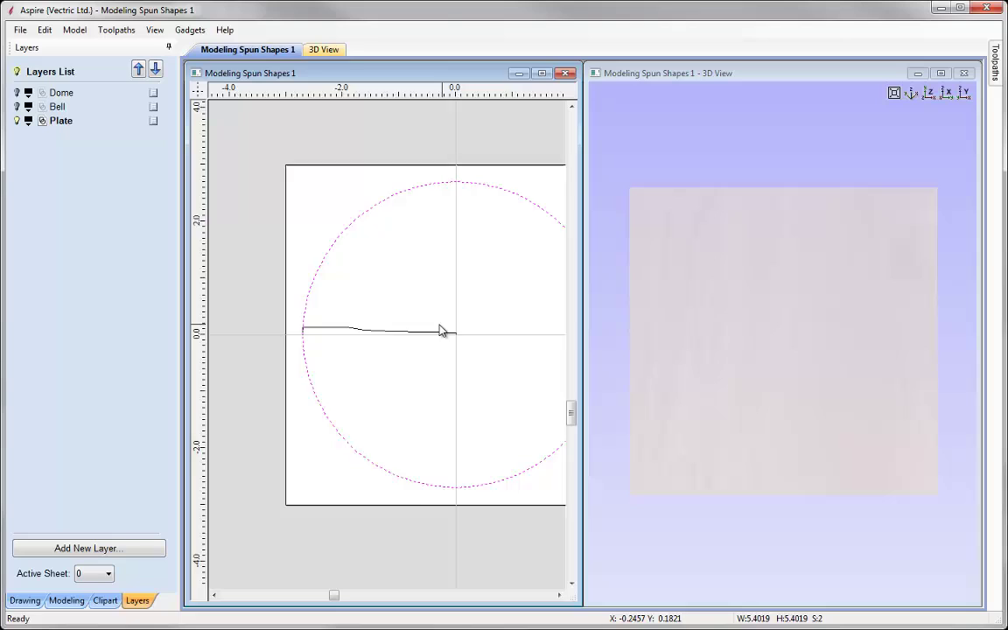
left_click(77, 602)
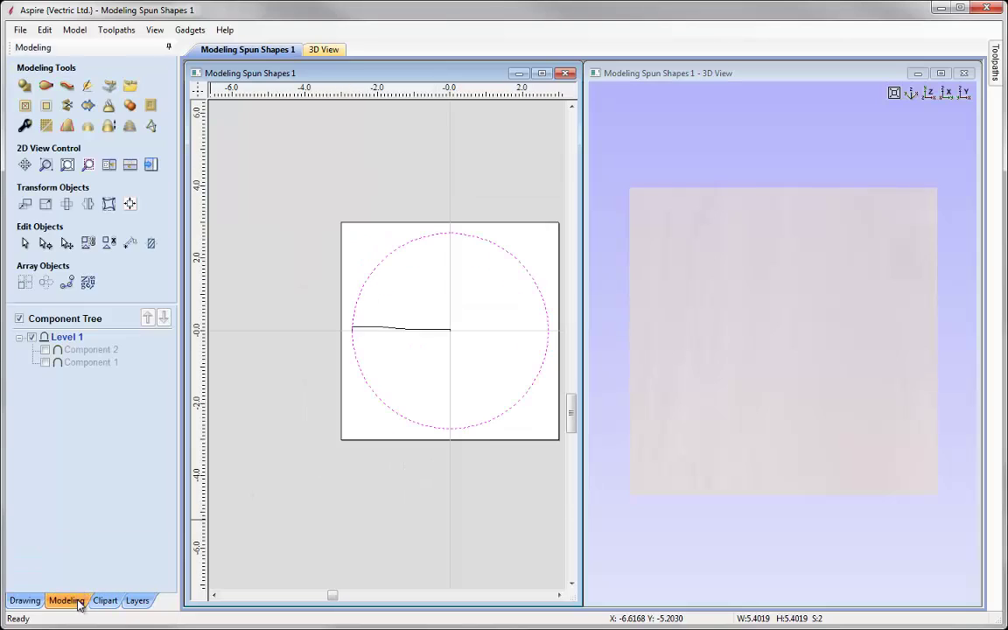
- Sweep the plate profile line around the plate circle to create Component 3
left_click(47, 88)
left_click(122, 119)
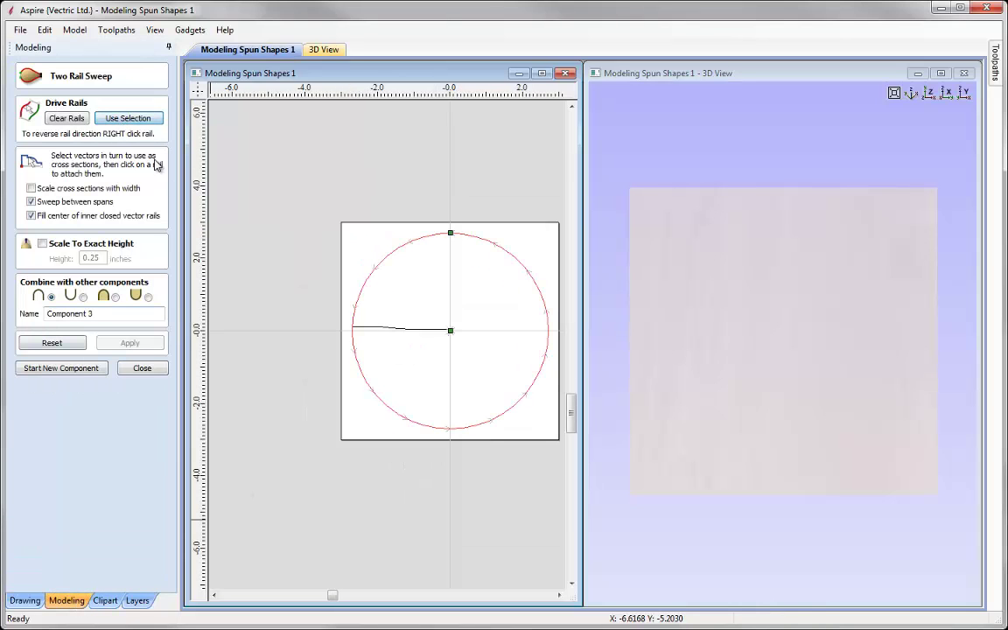
left_click(442, 331)
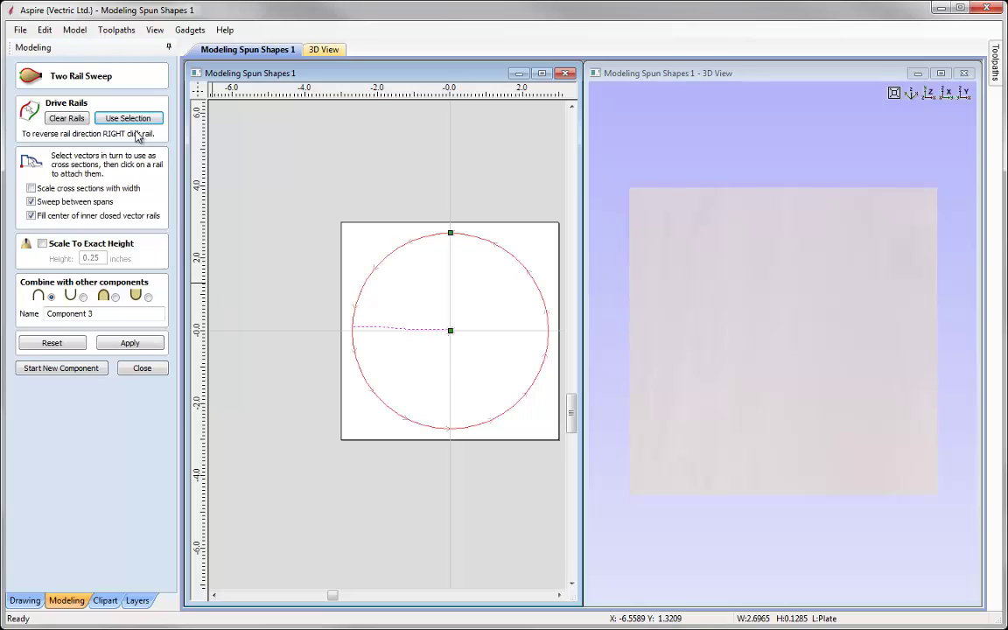
left_click(146, 347)
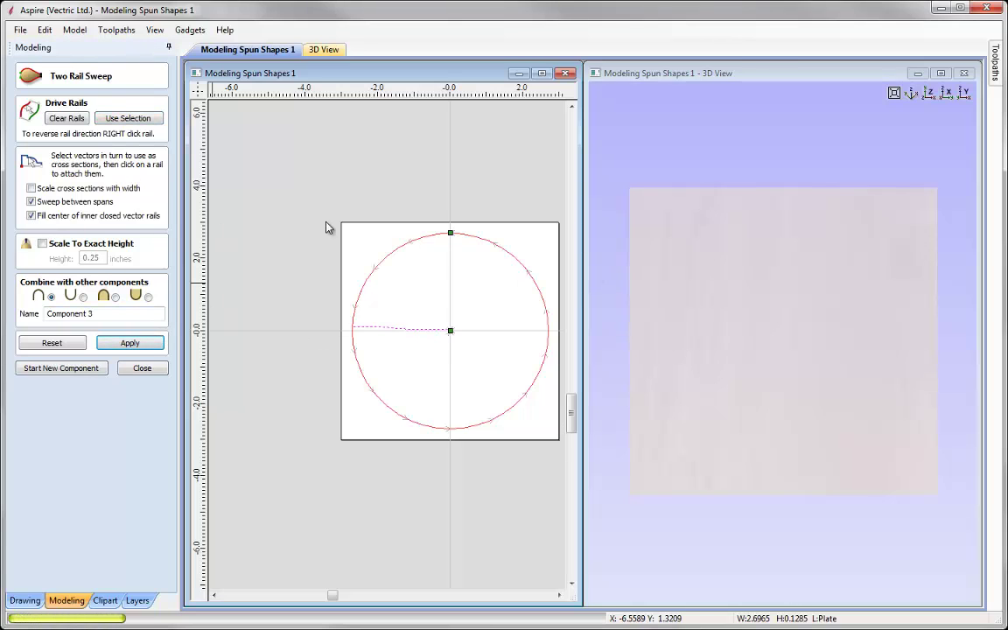
- Orbit to an oblique view of the plate and maximize the 3D view
left_click_drag(720, 522, 779, 393)
scroll(768, 405, "up", 3)
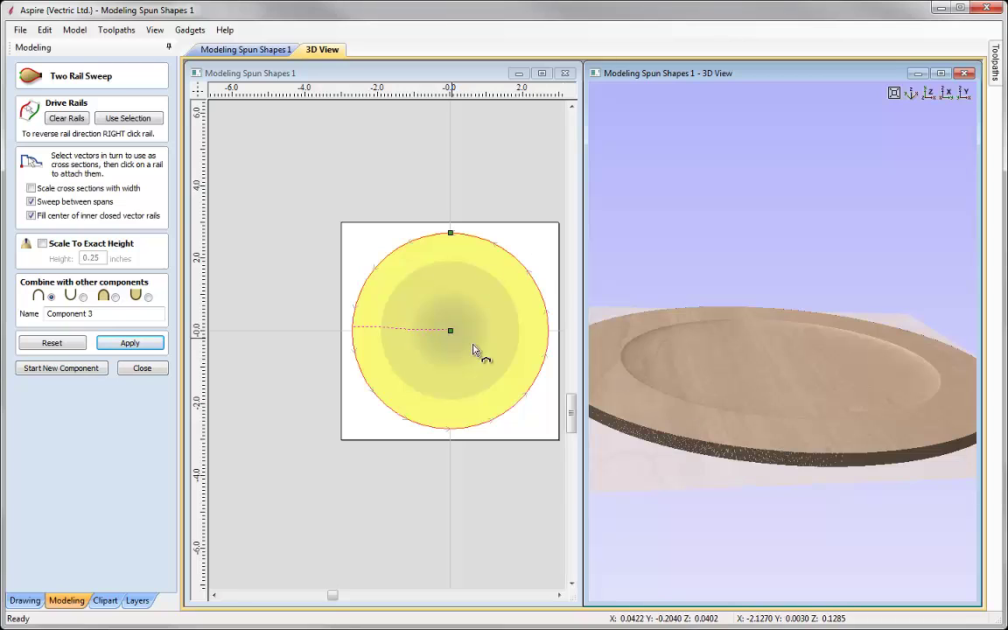
left_click_drag(731, 371, 671, 450)
scroll(670, 450, "down", 3)
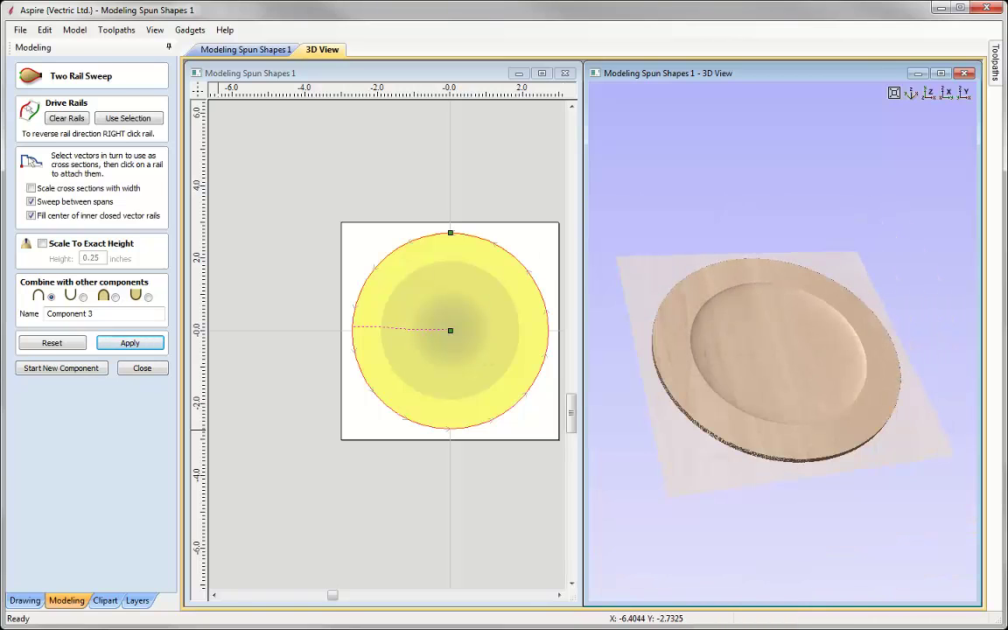
left_click(941, 73)
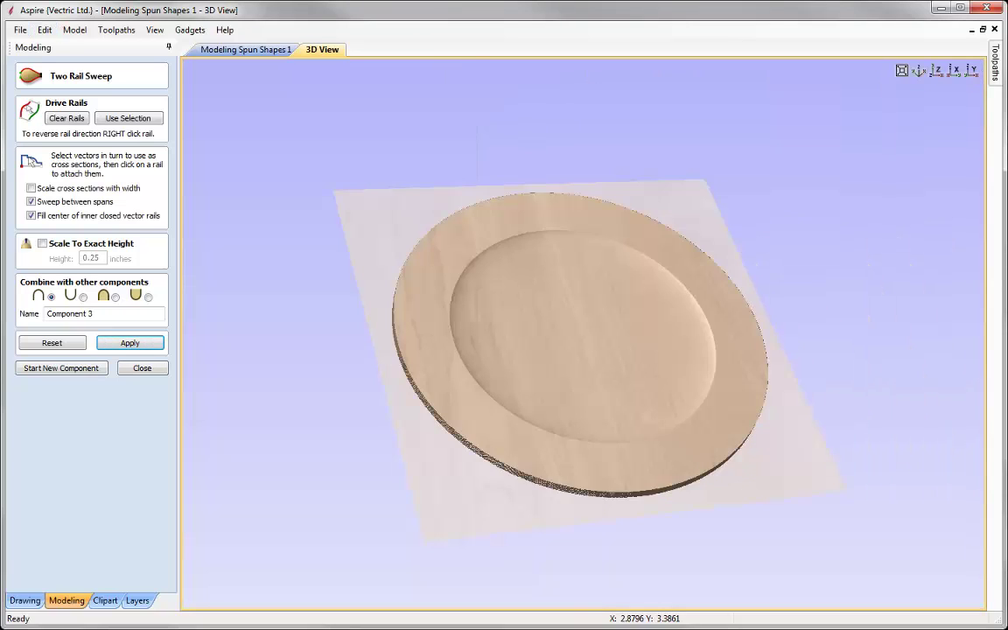